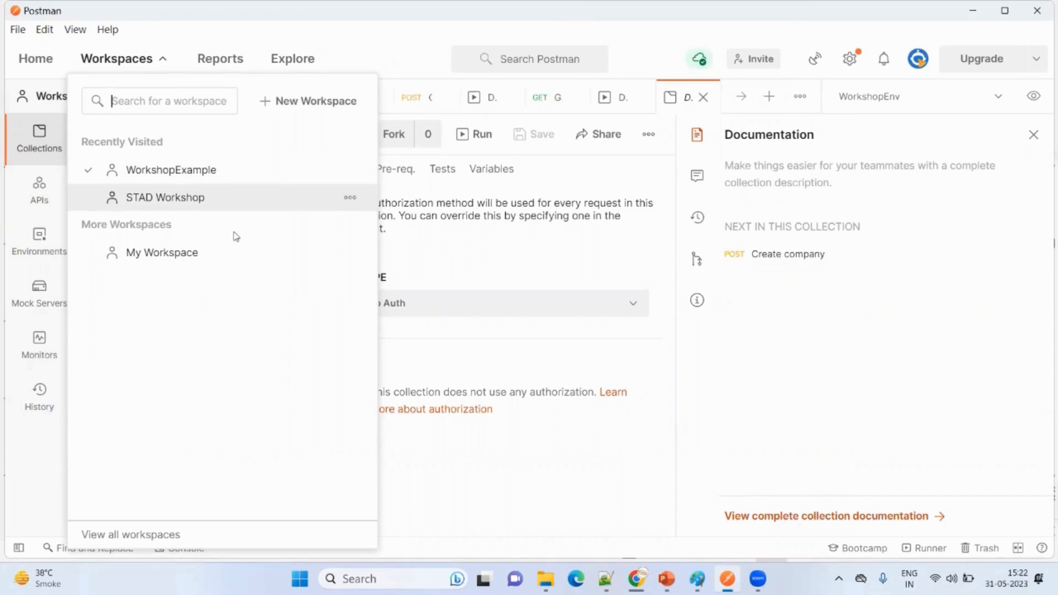
- Switch to the STAD Workshop workspace, return to WorkshopExample, and view the list of available workspaces
click(250, 203)
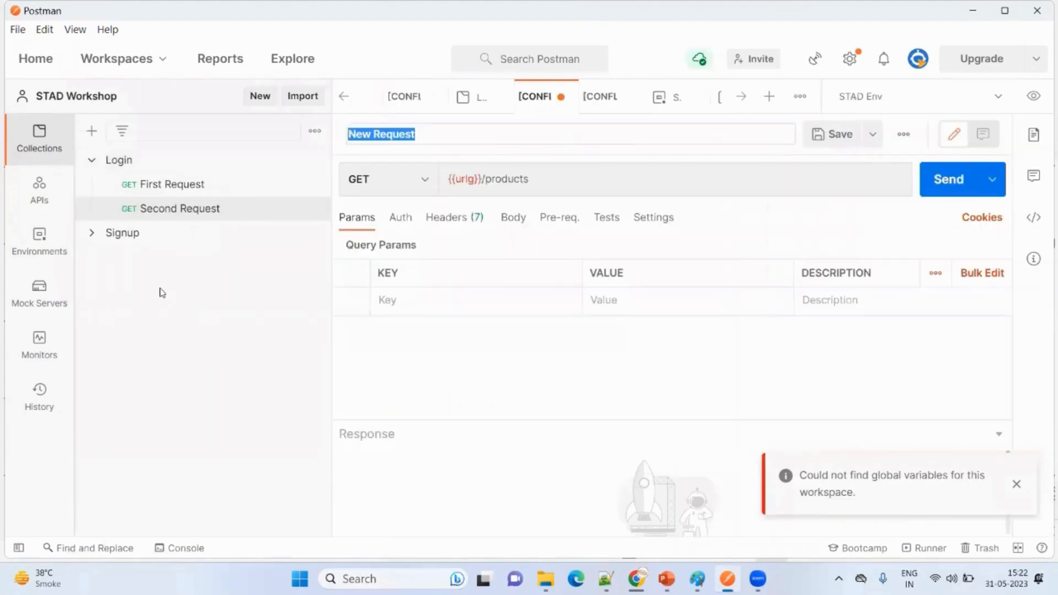
click(123, 65)
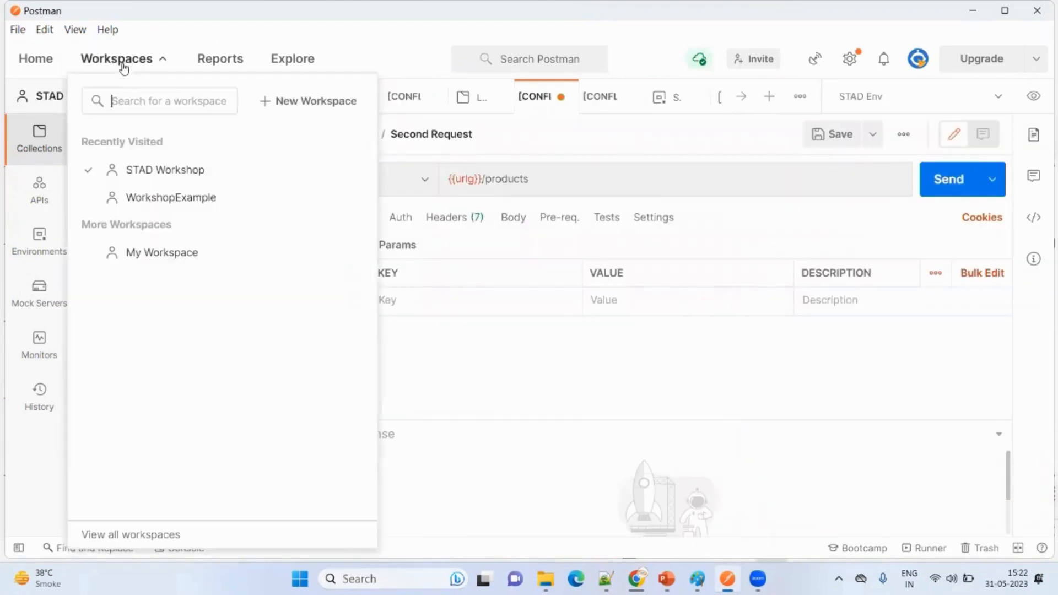
click(164, 198)
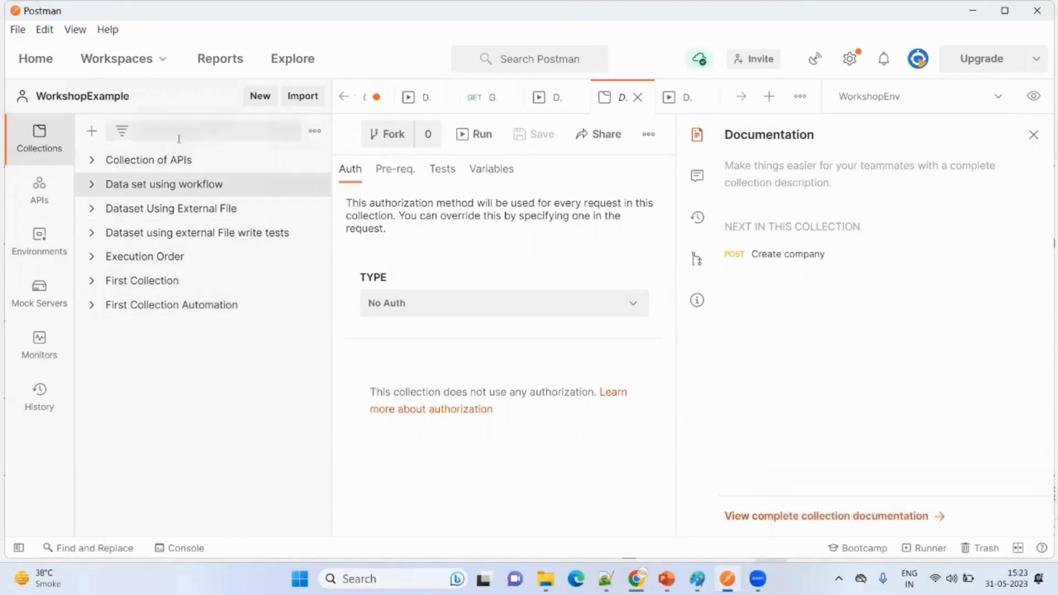
click(135, 63)
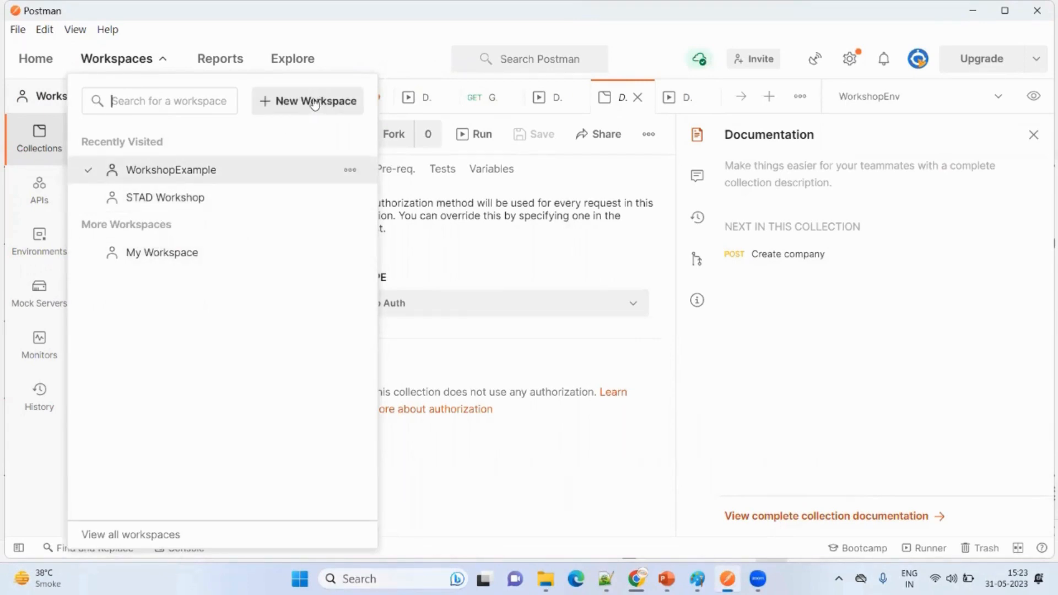
click(435, 455)
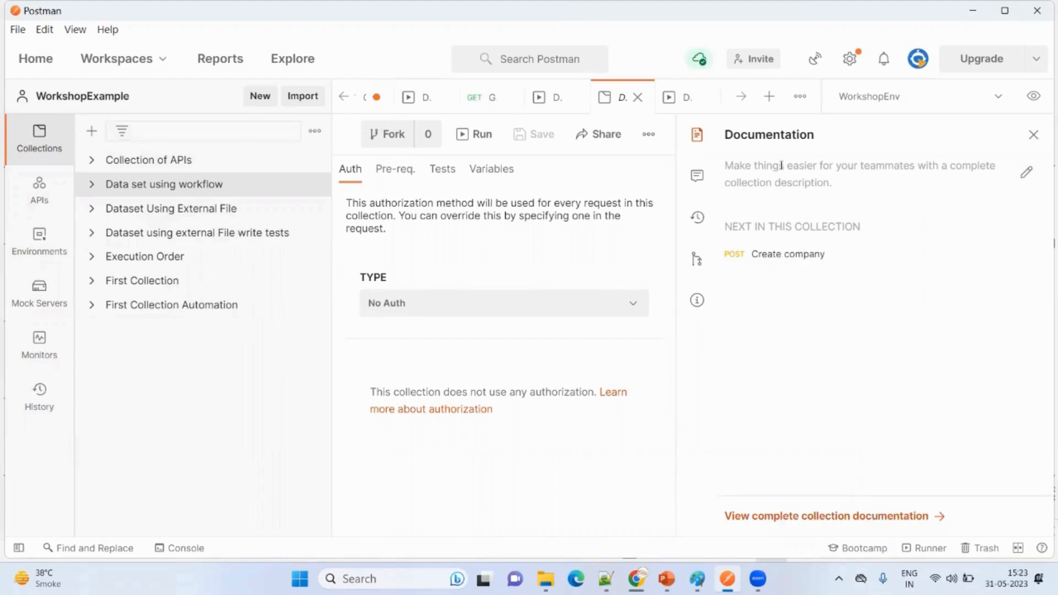
- Open the collection description for editing, and close the documentation pane without entering a description
click(1026, 172)
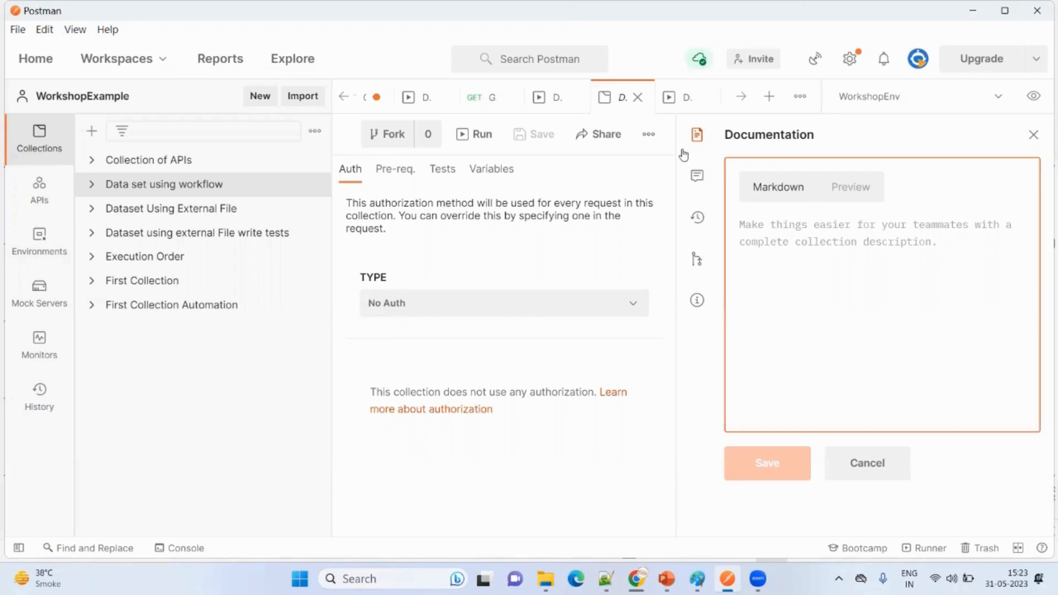
click(1034, 135)
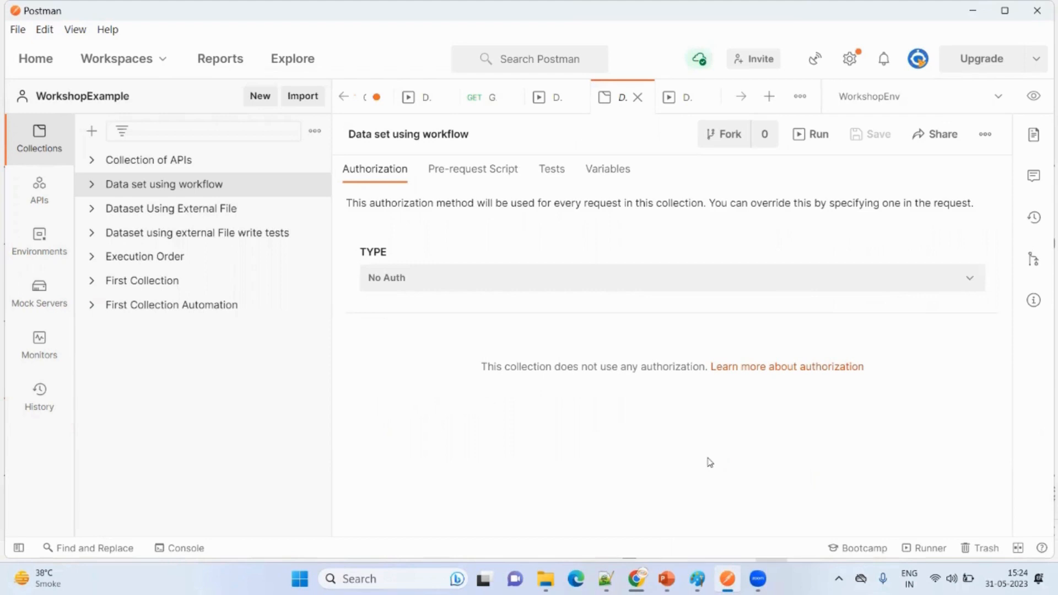
- Switch to Chrome's Postman-Complete-Guide-API-Testing GitHub page and examine the Simple Grocery Store API's introduction and endpoint list
mouse_move(635, 578)
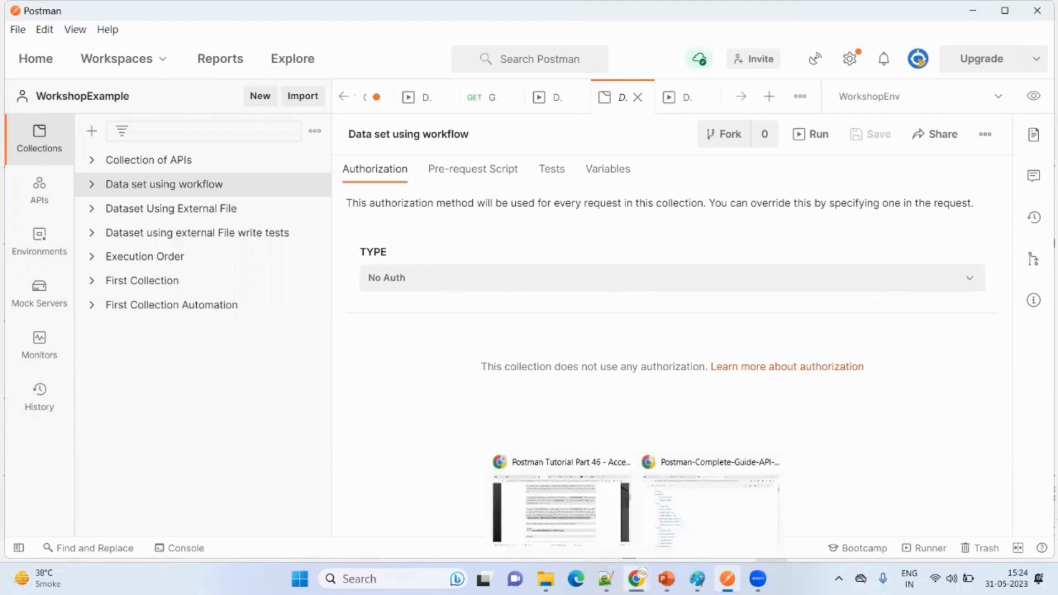
click(677, 523)
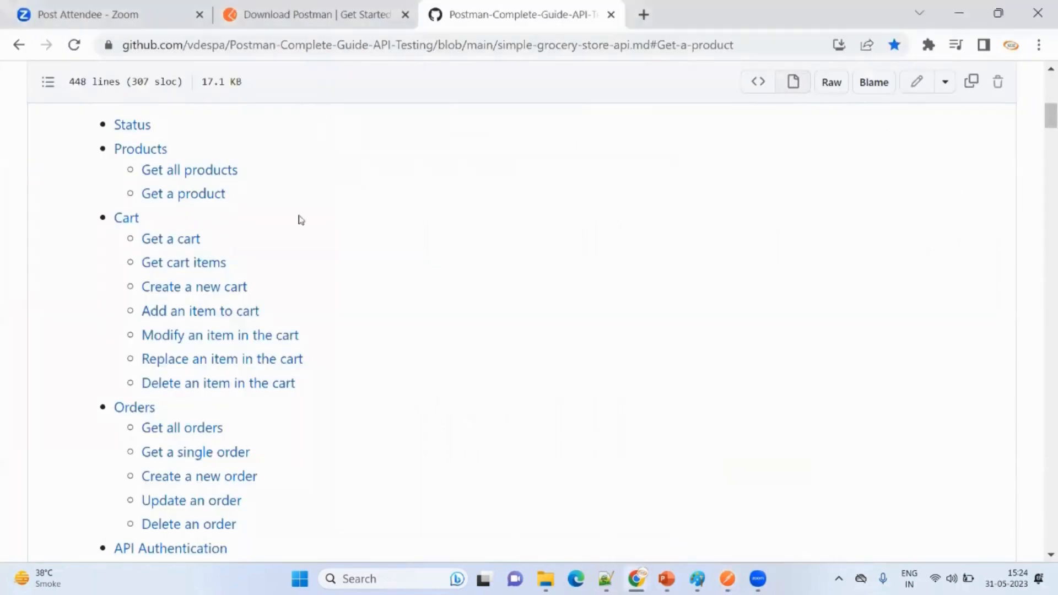
scroll(301, 220, up, 9)
scroll(303, 283, down, 3)
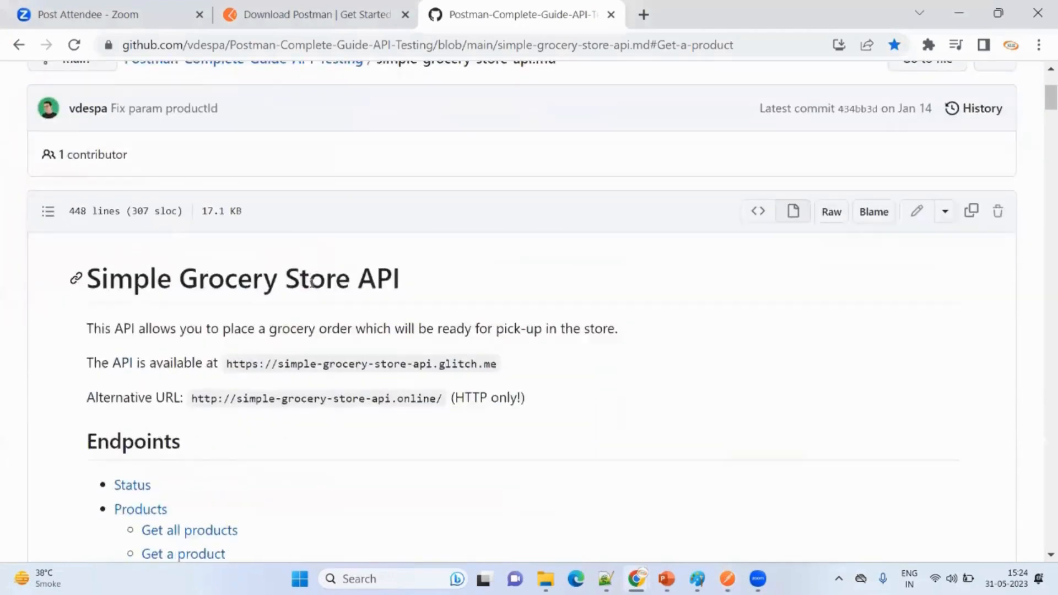
scroll(311, 283, down, 1)
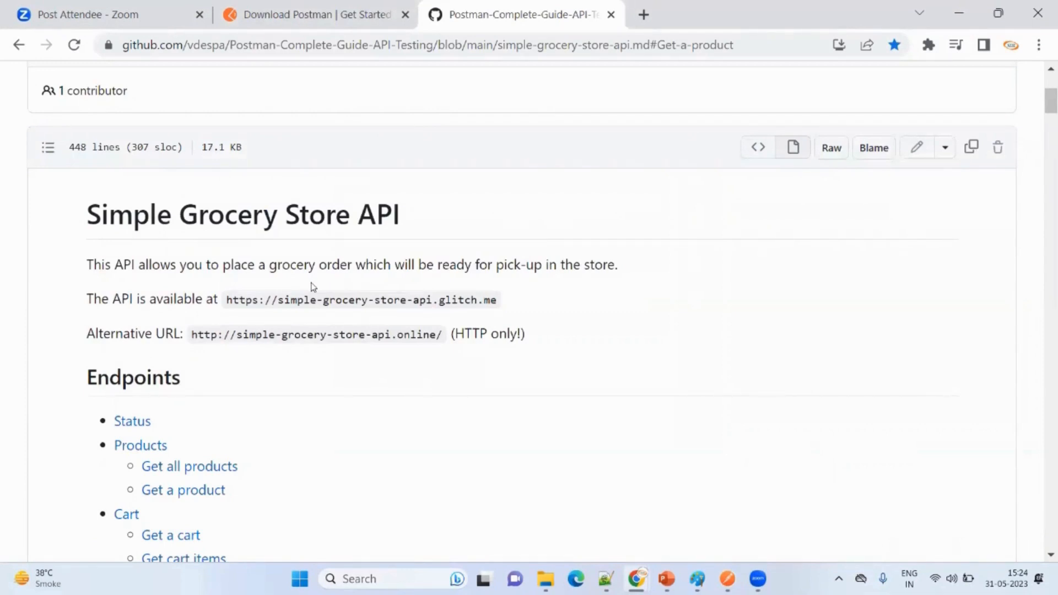
scroll(292, 317, down, 3)
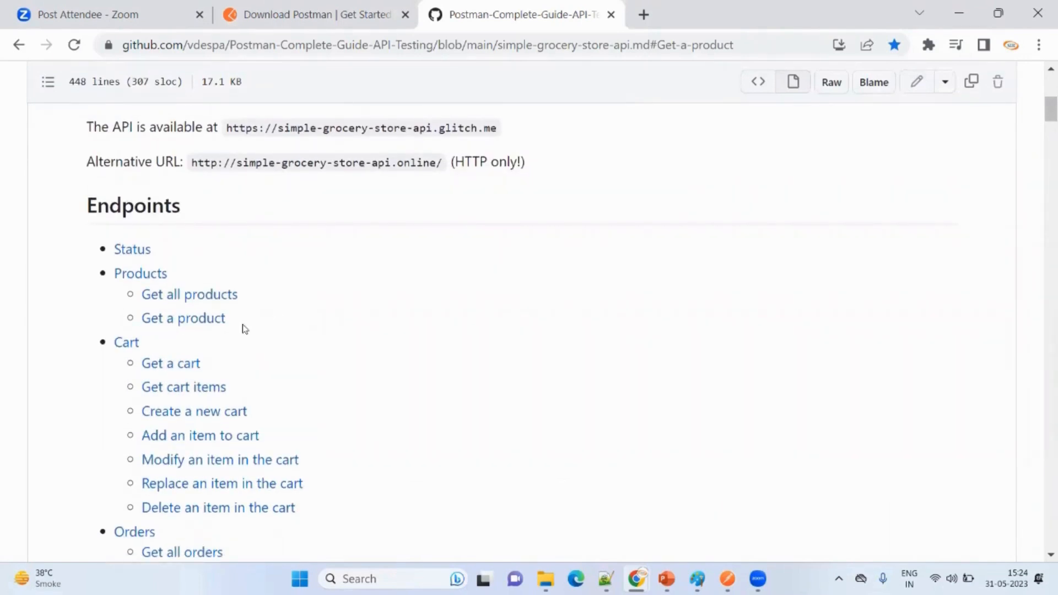
scroll(200, 373, down, 2)
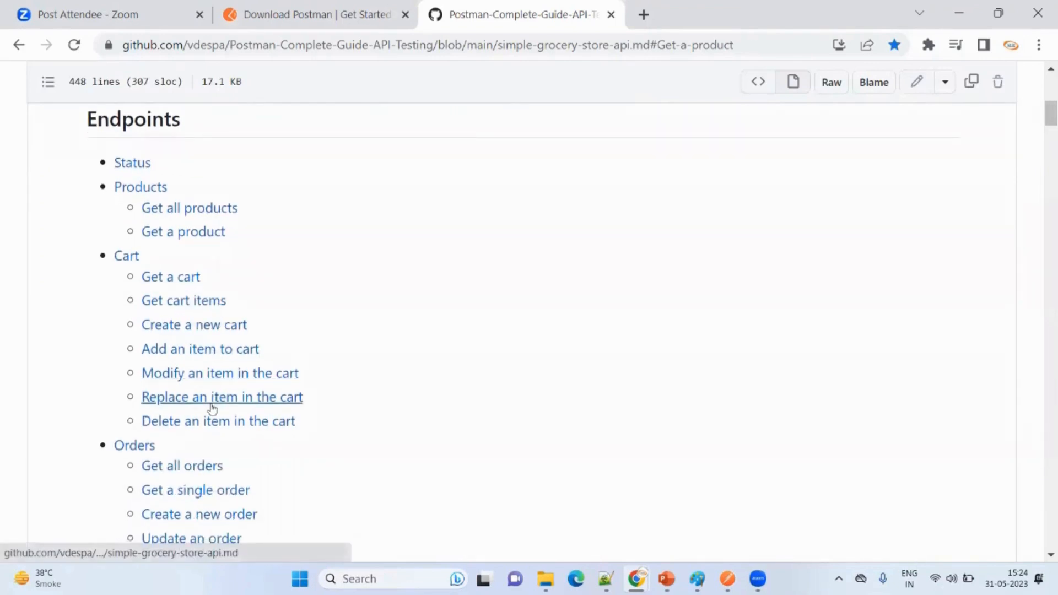
scroll(215, 417, down, 3)
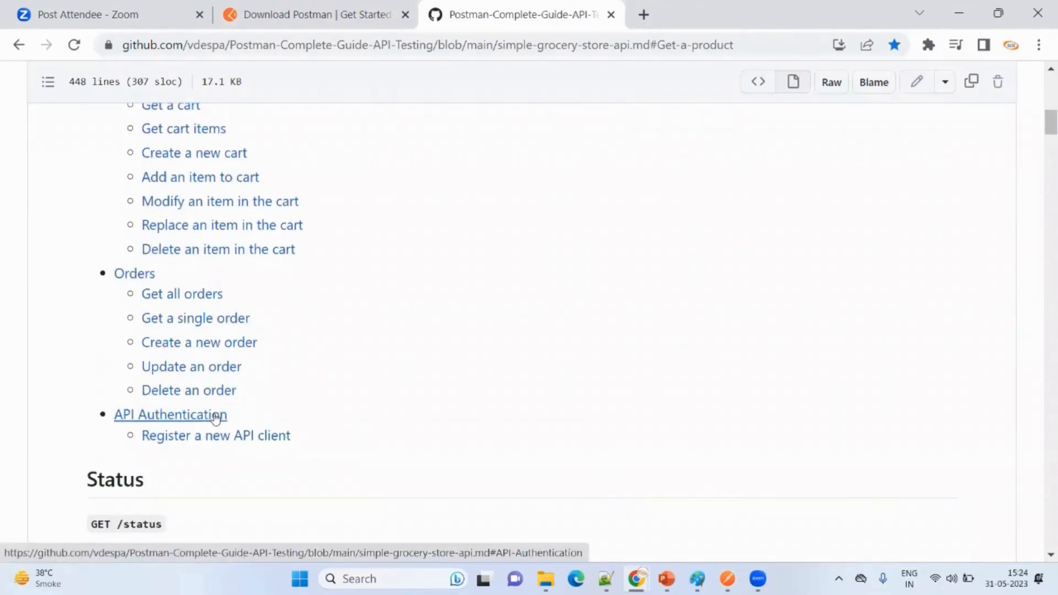
scroll(240, 281, up, 6)
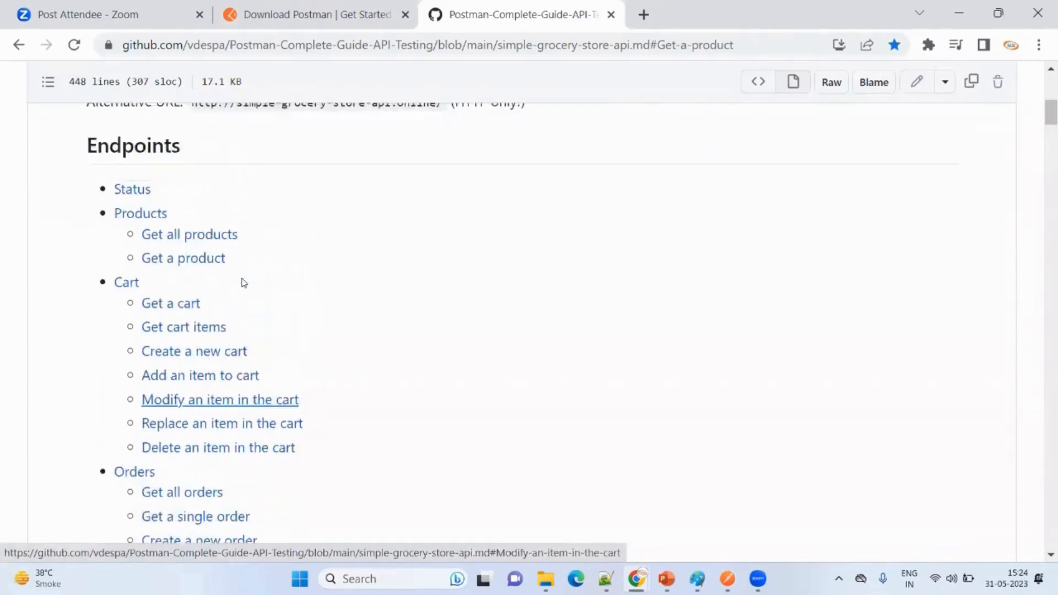
scroll(272, 252, up, 1)
scroll(298, 359, down, 1)
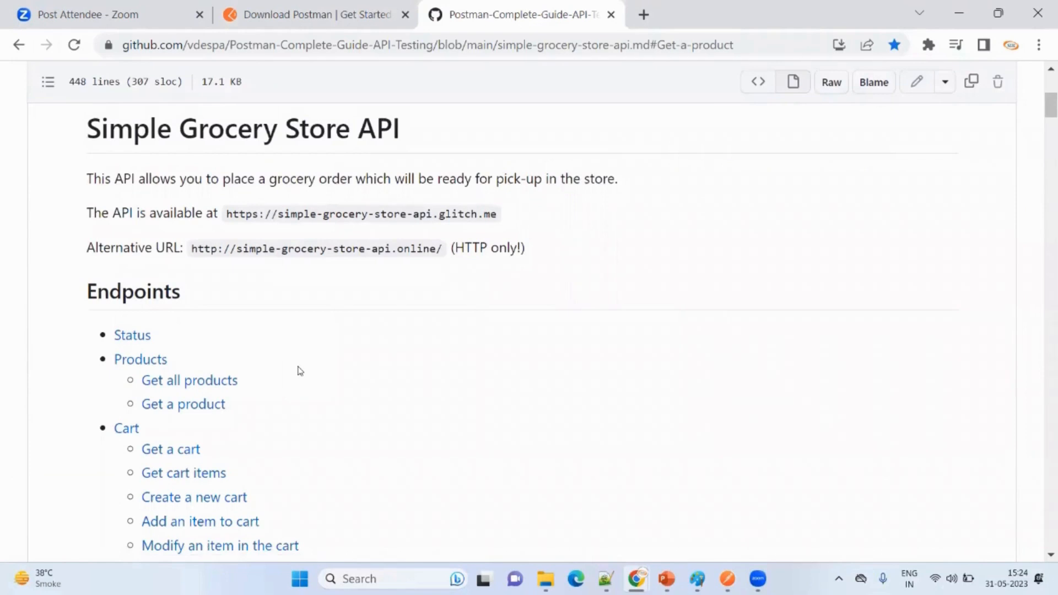
- Go to the Status section and examine the GET /status endpoint and its example response
click(133, 336)
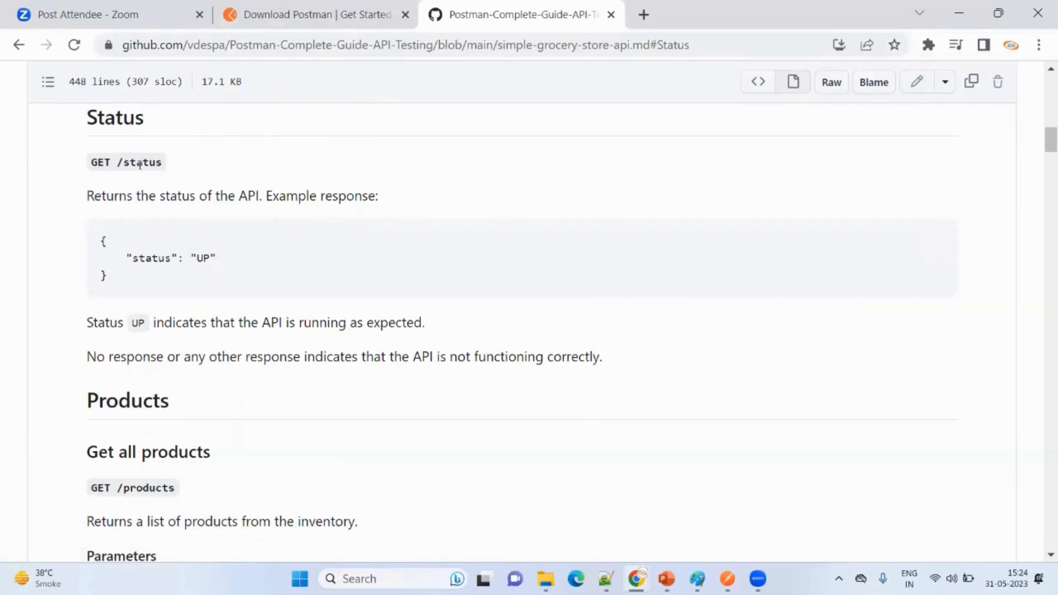
drag(118, 162, 189, 158)
drag(97, 239, 144, 281)
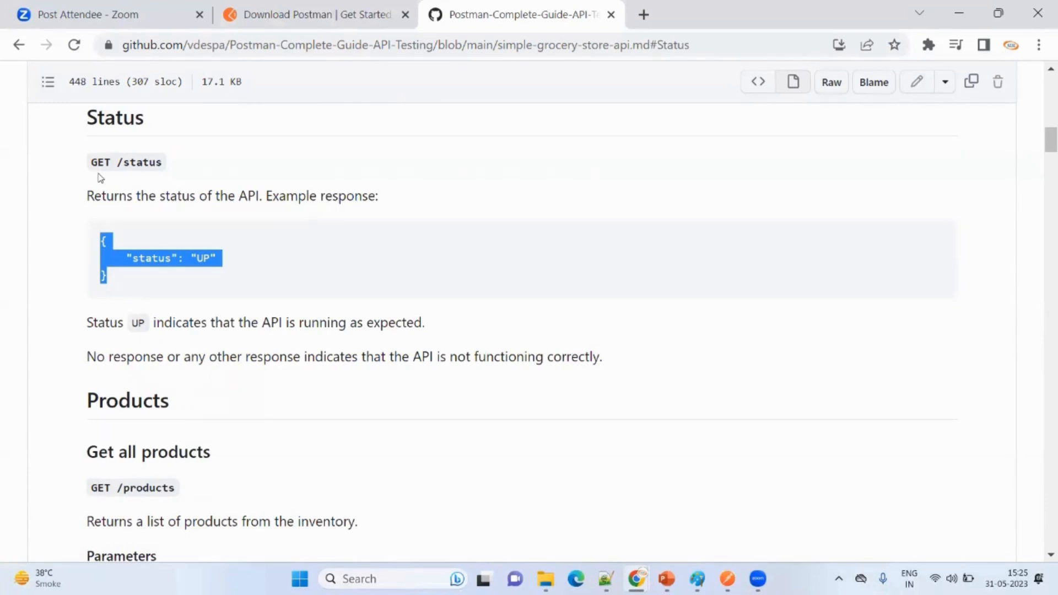
scroll(220, 231, up, 15)
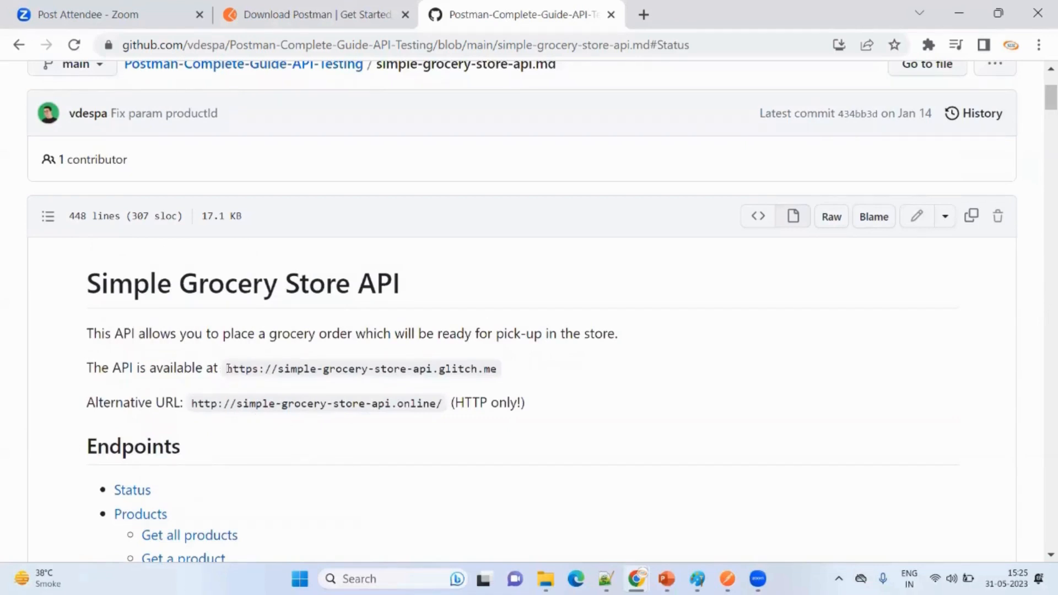
drag(228, 368, 503, 371)
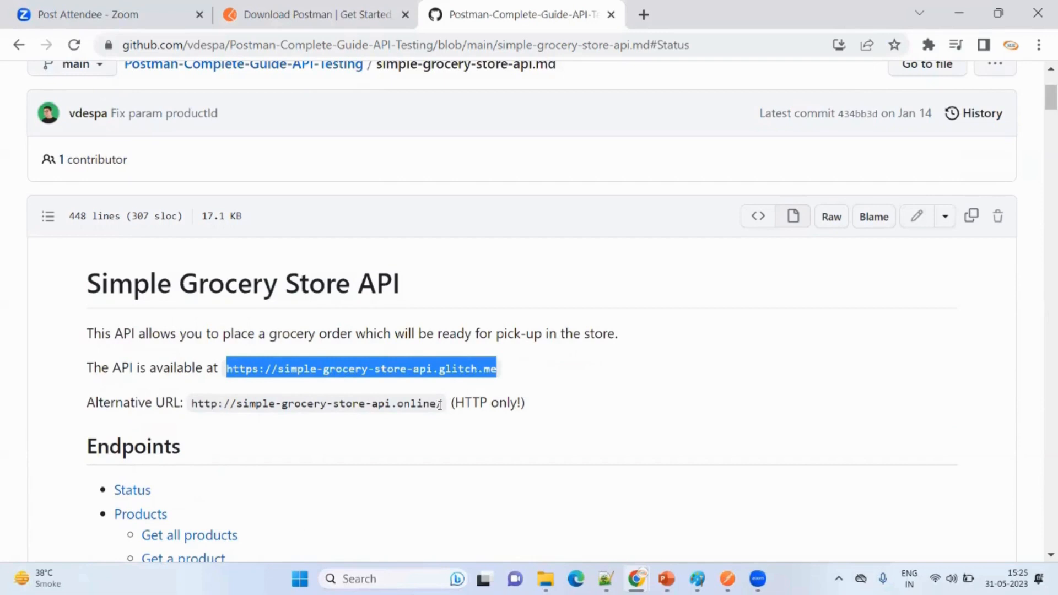
drag(439, 404, 186, 403)
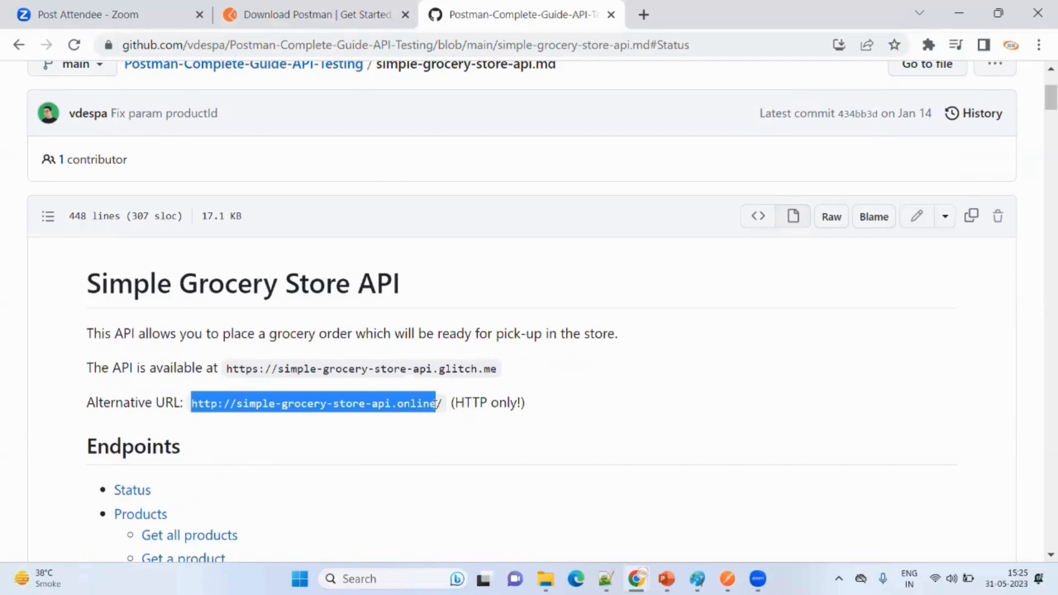
drag(441, 407, 191, 405)
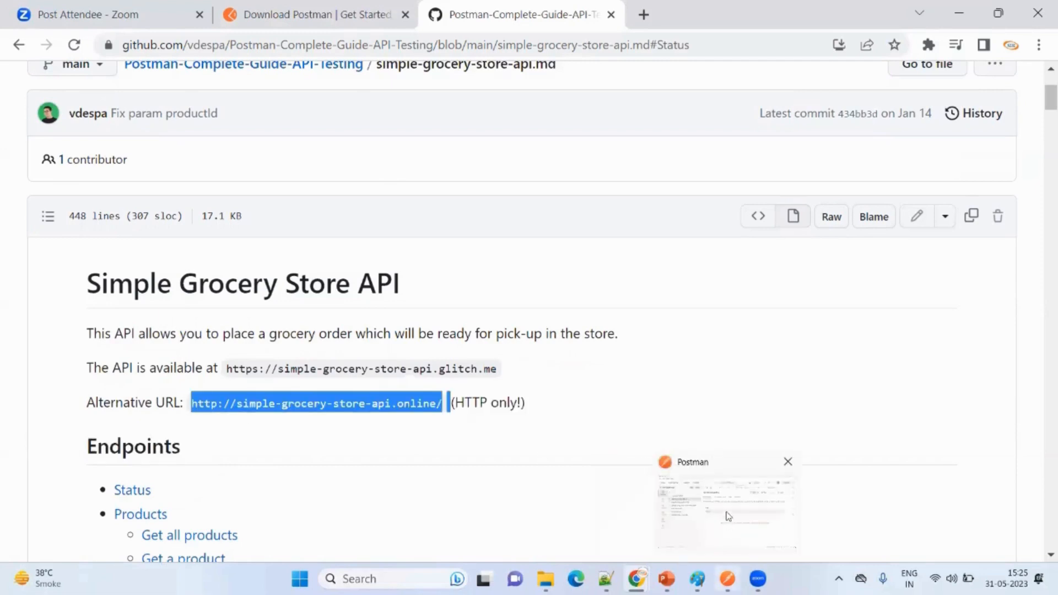
- Switch to Postman, change to the STAD Workshop workspace, and open First Request in the Login collection
click(729, 517)
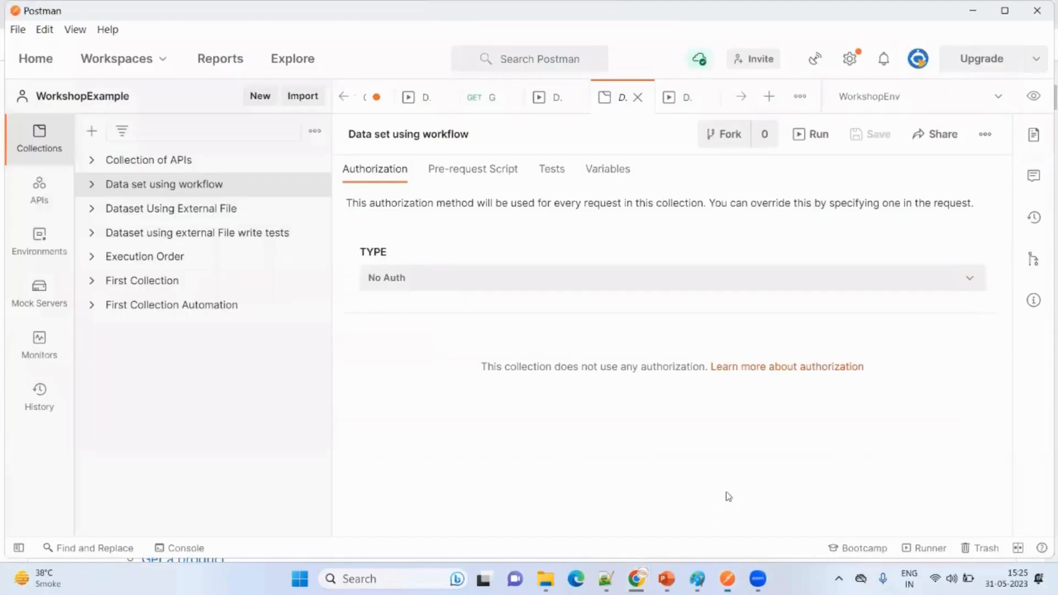
click(147, 58)
click(177, 199)
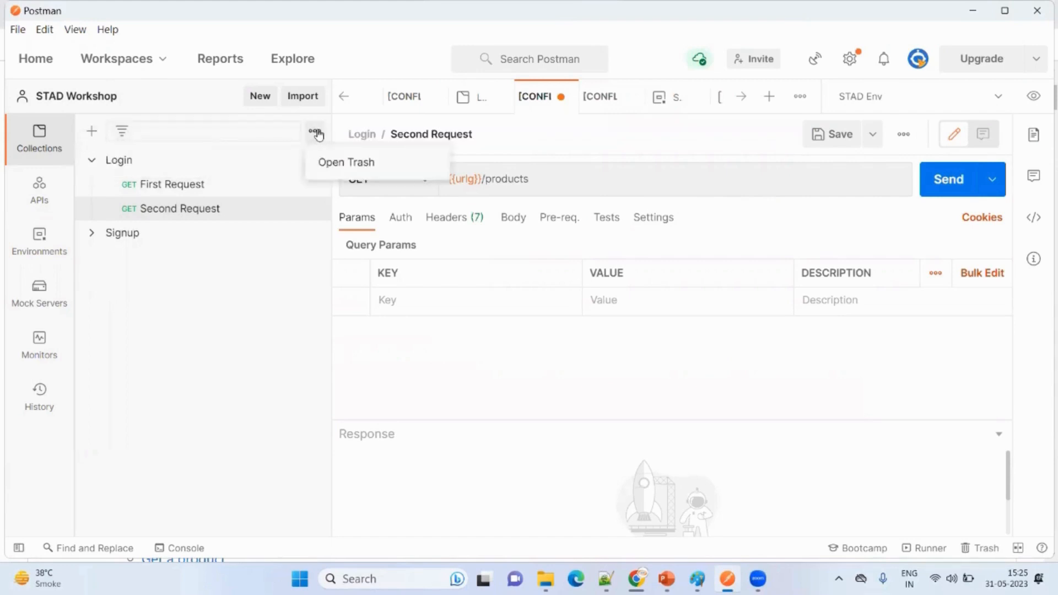
click(300, 184)
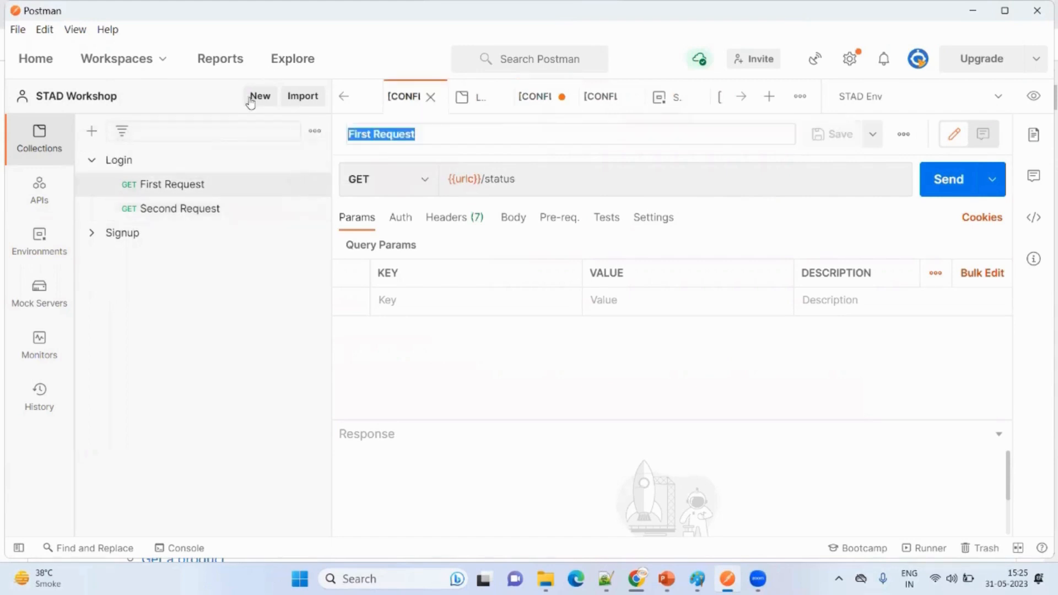
- Create a new request named FirstExample with the description "it is my first api to test"
click(255, 101)
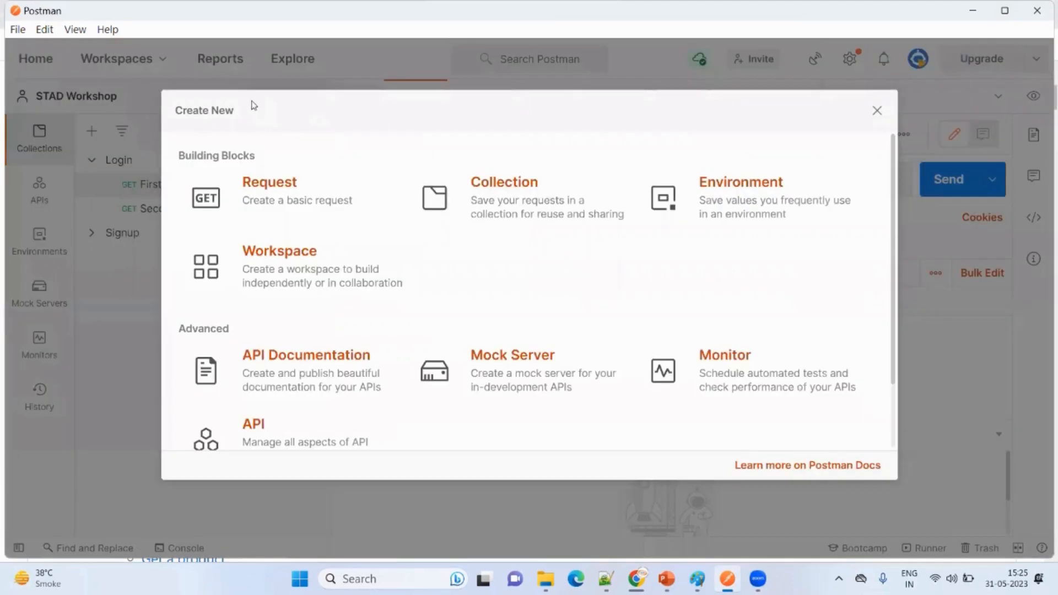
click(271, 193)
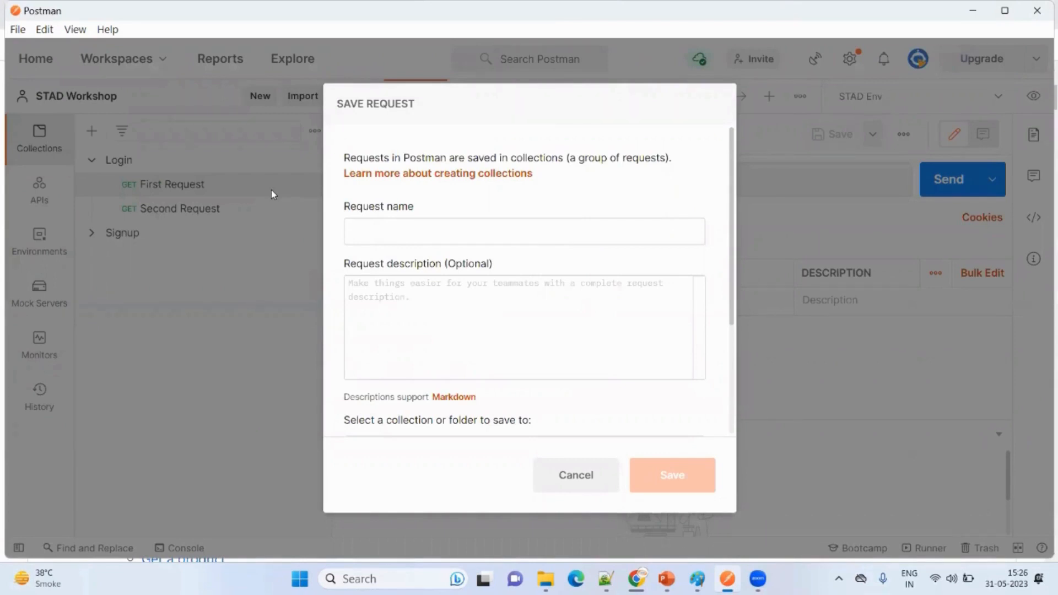
text(FirstExample)
click(537, 308)
text(it )
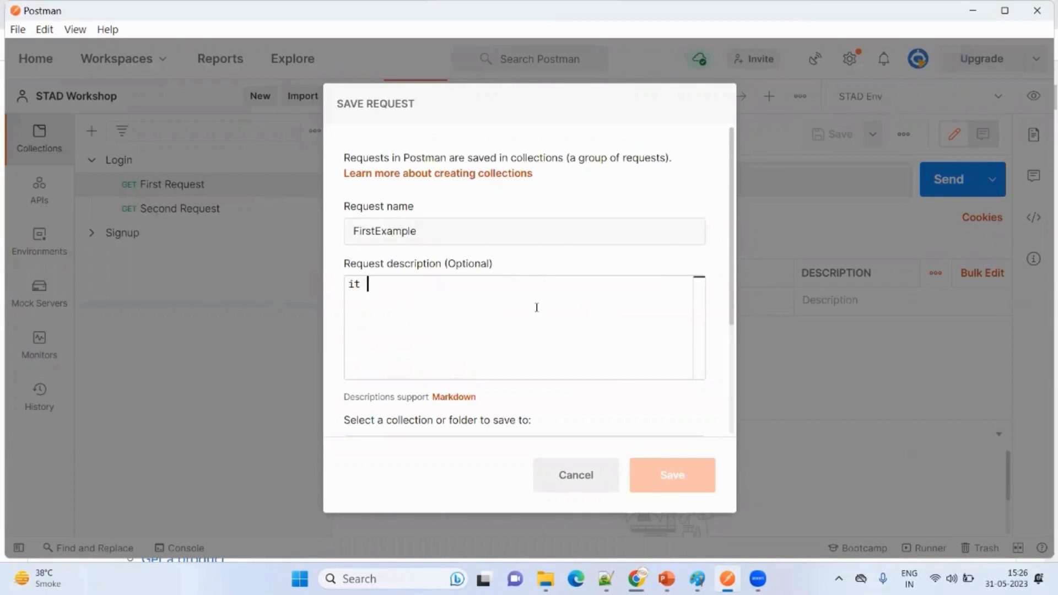
text(is my first api to test)
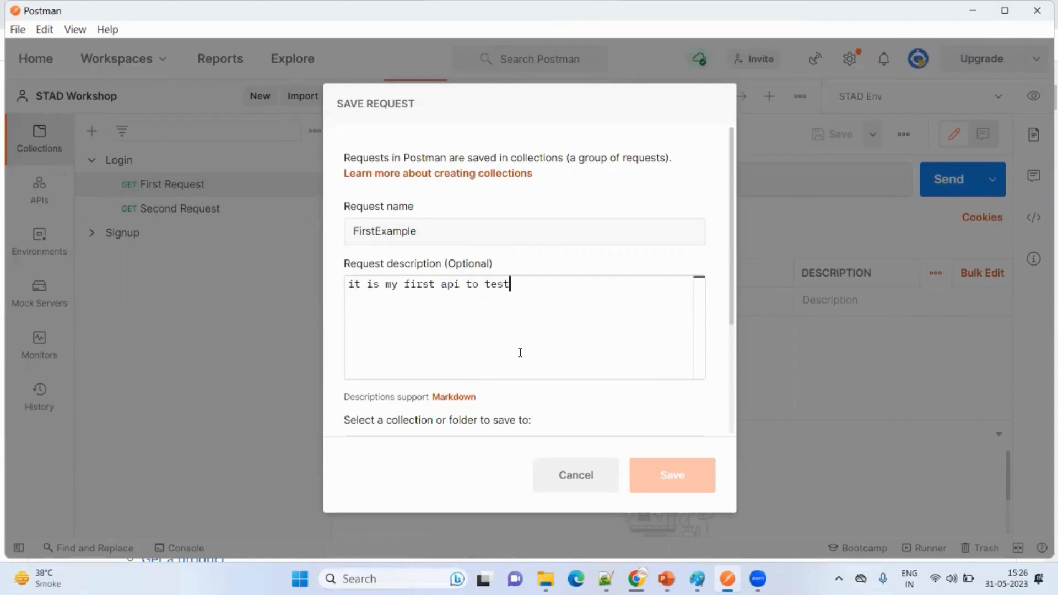
- Try to create a collection named OnlineCourseExampl as the save location for the request
scroll(517, 358, down, 3)
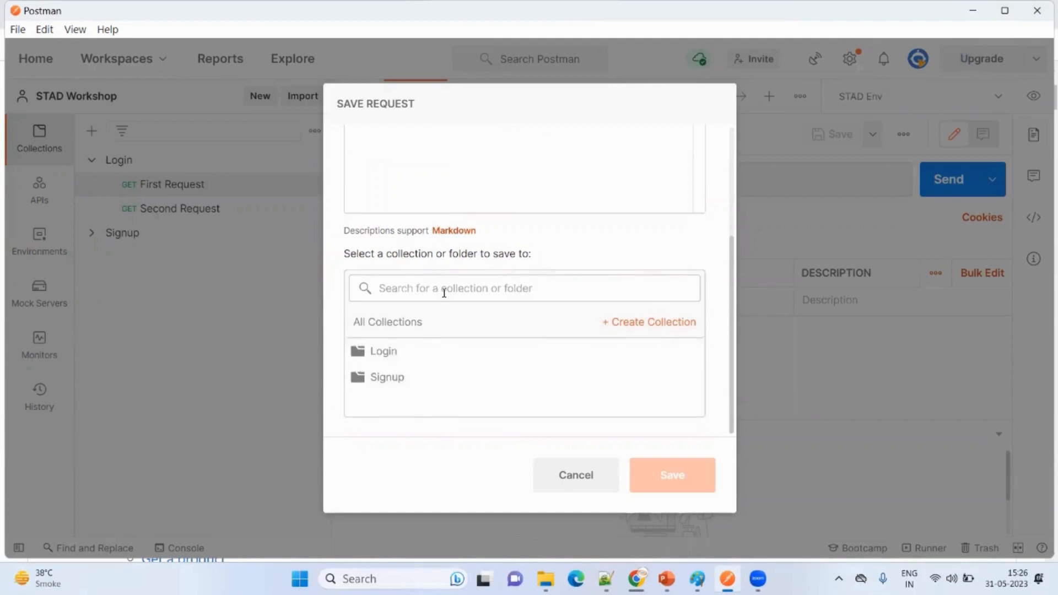
click(639, 328)
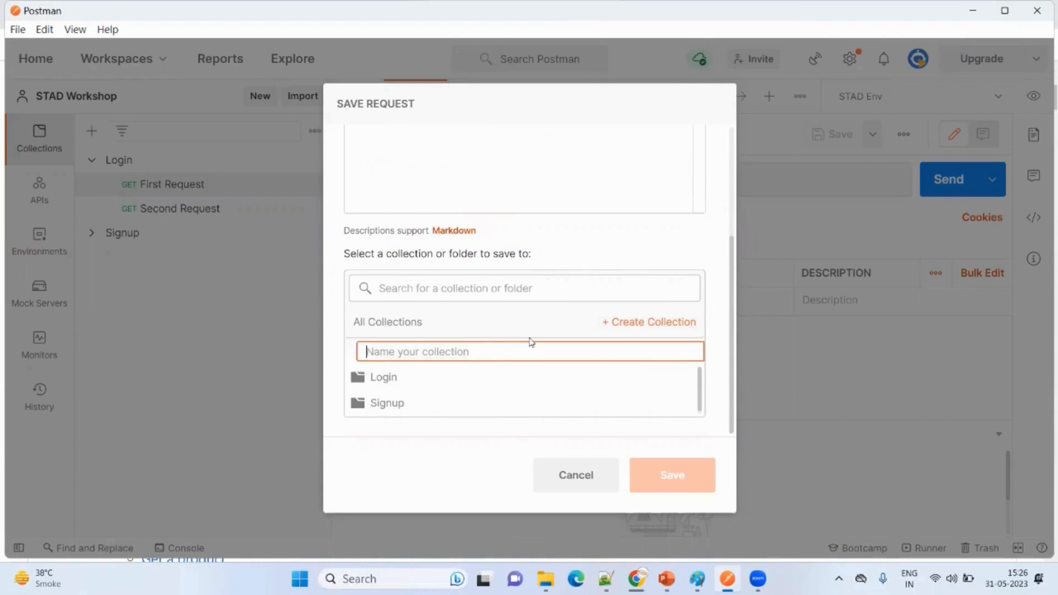
text(On)
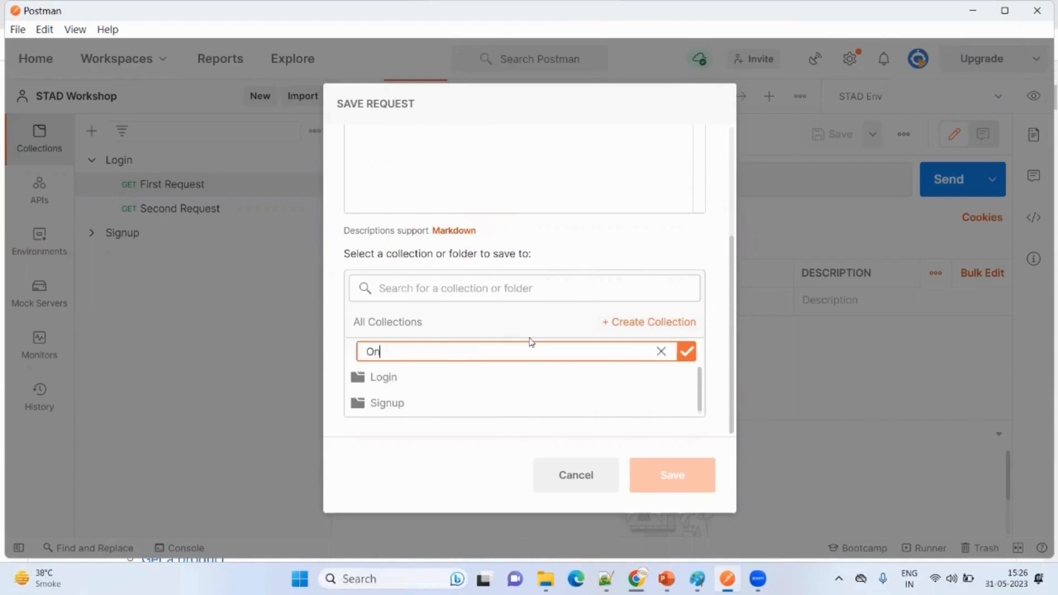
text(lineCourseExampl)
key(Return)
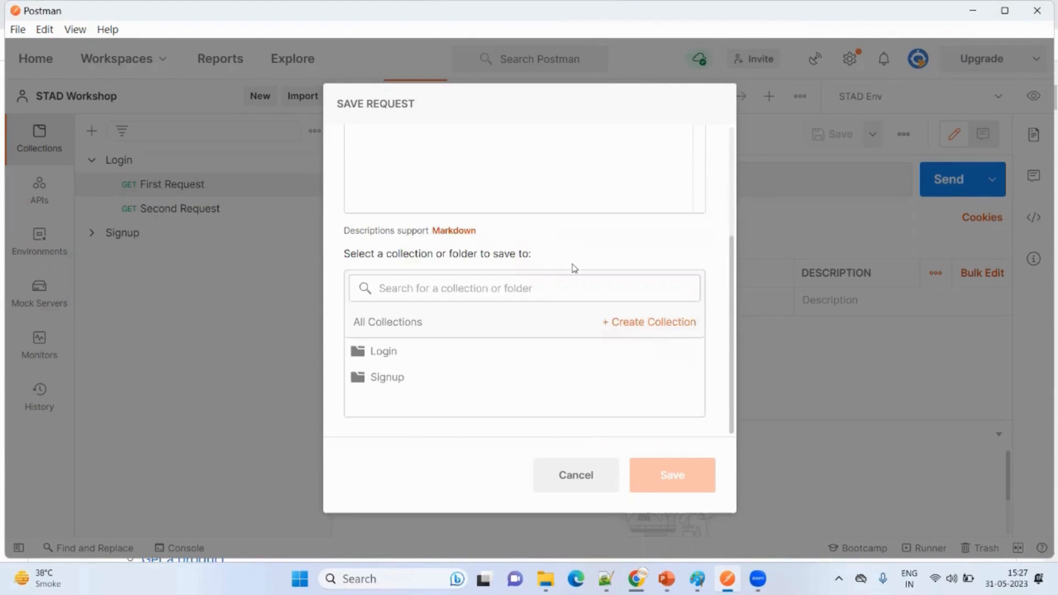
click(624, 324)
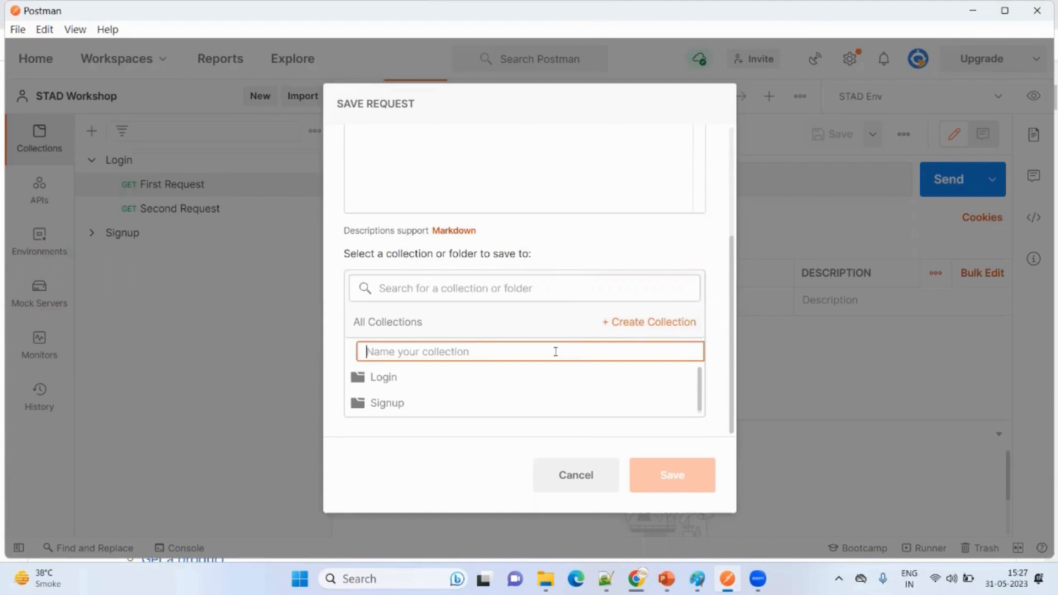
text(Online)
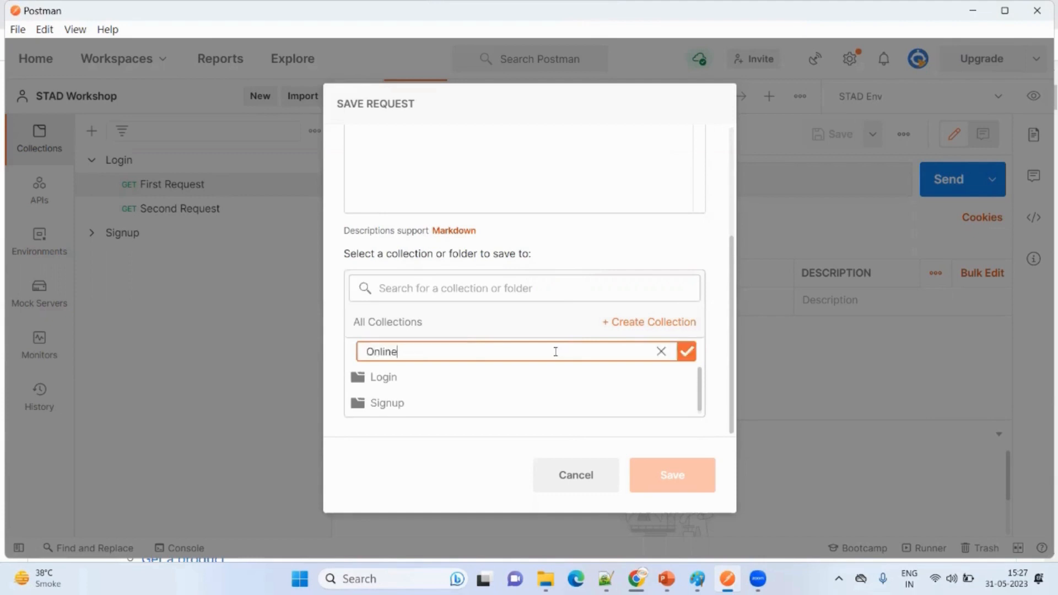
text(CourseExample)
click(575, 386)
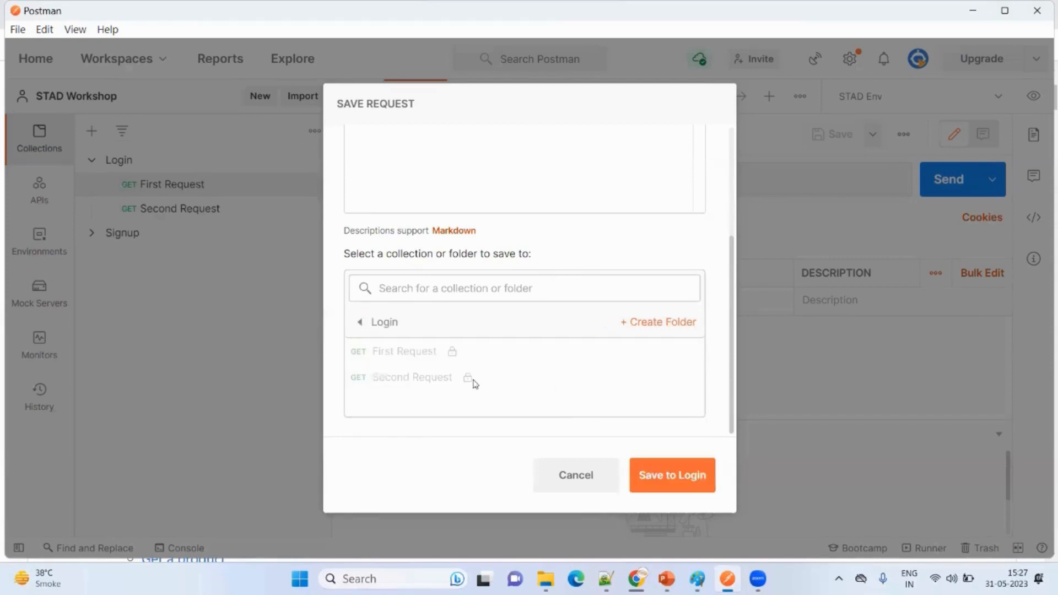
click(546, 324)
- Create a collection named OnlineCourseExample and save the FirstExample request to it
click(663, 323)
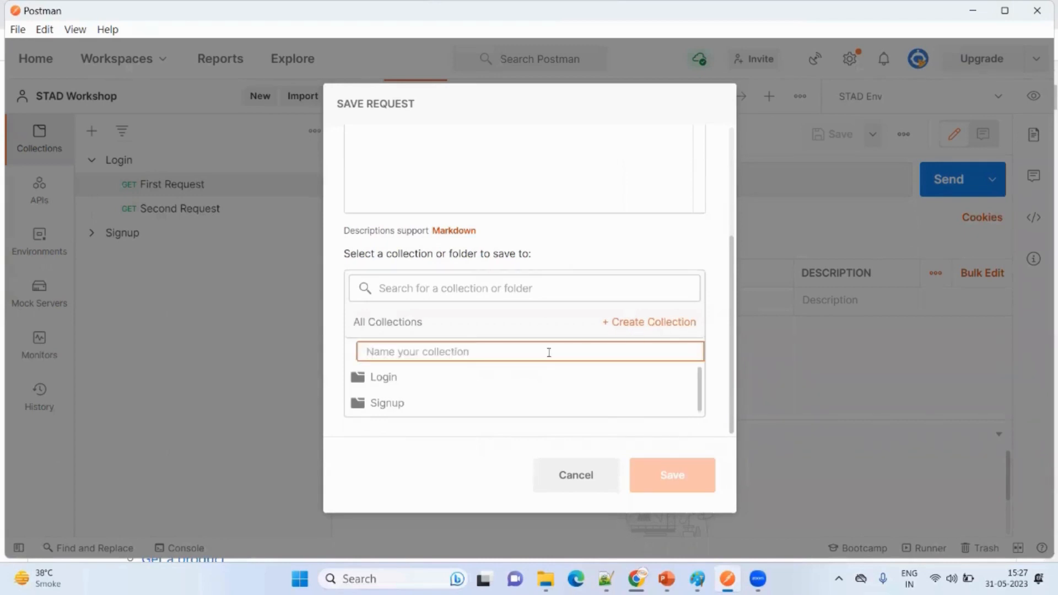
text(Online)
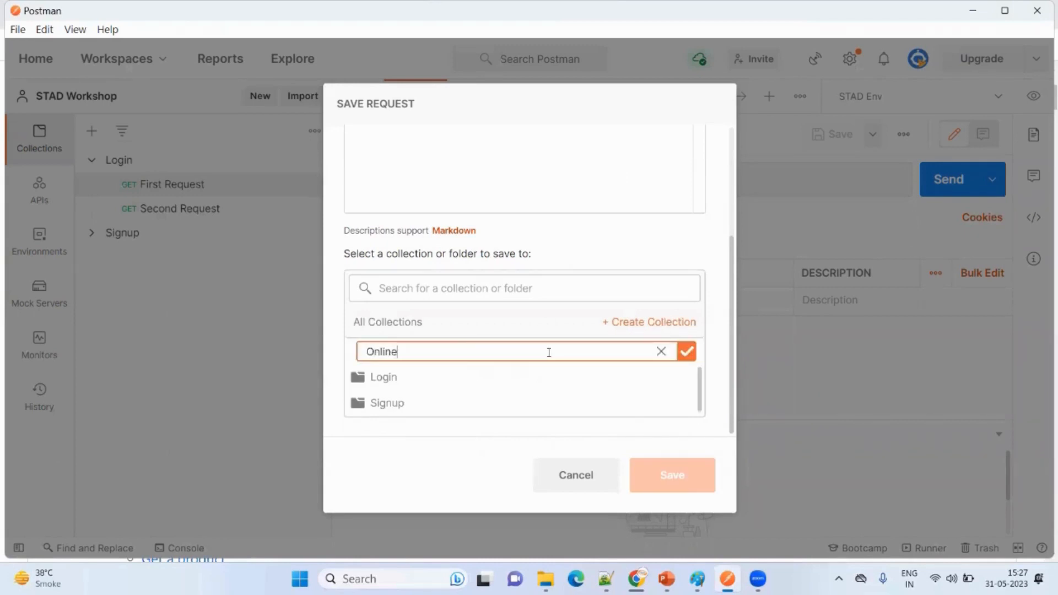
text(CourseExample)
click(688, 353)
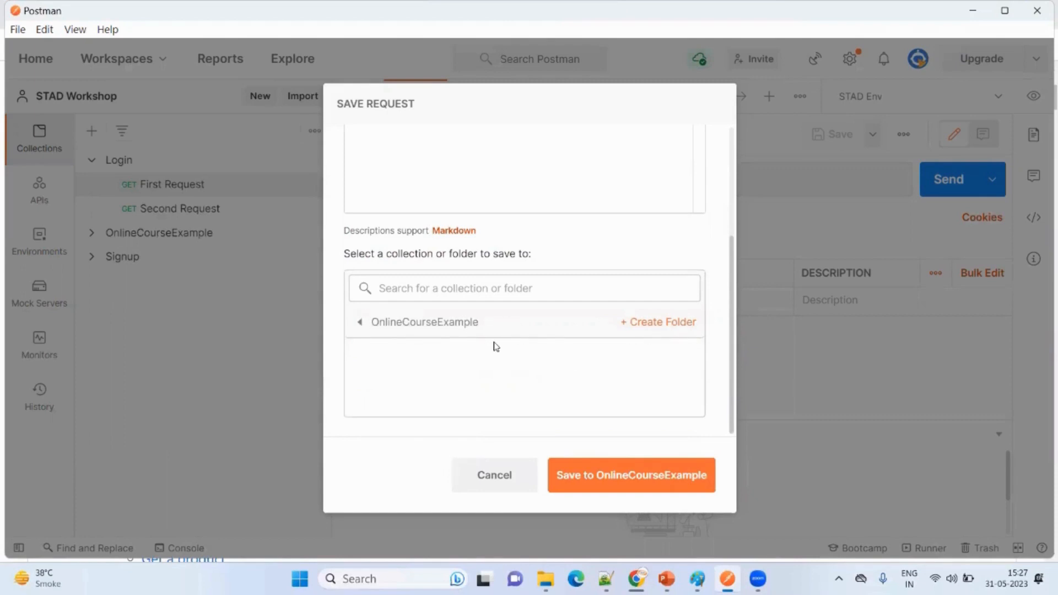
click(626, 482)
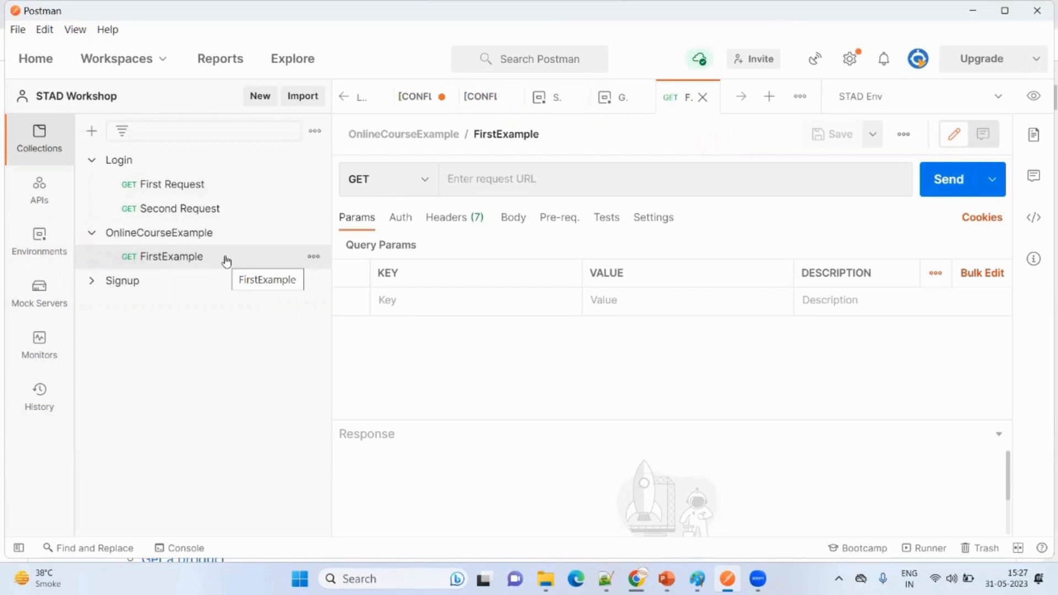
click(504, 179)
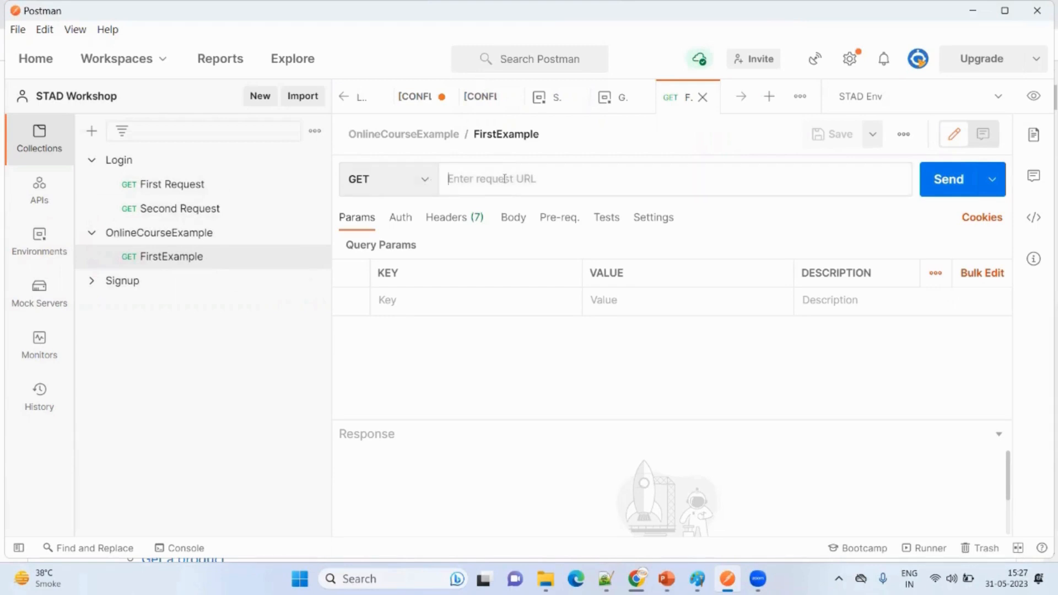
text(http://simple-grocery-store-api.online/)
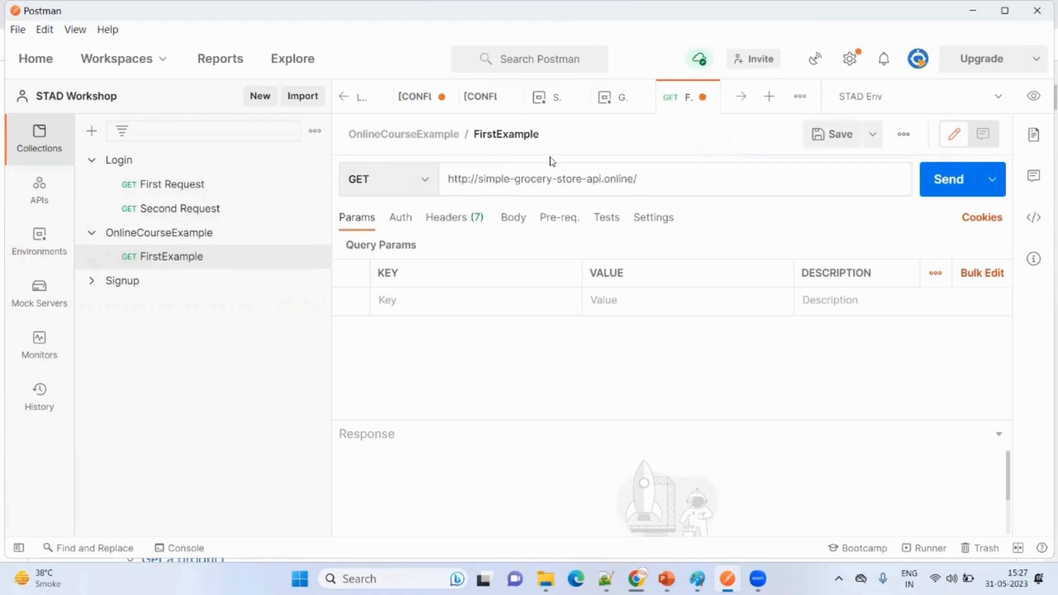
- Switch to the Simple Grocery Store API documentation in Chrome, open its Status section and highlight the /status path
mouse_move(636, 578)
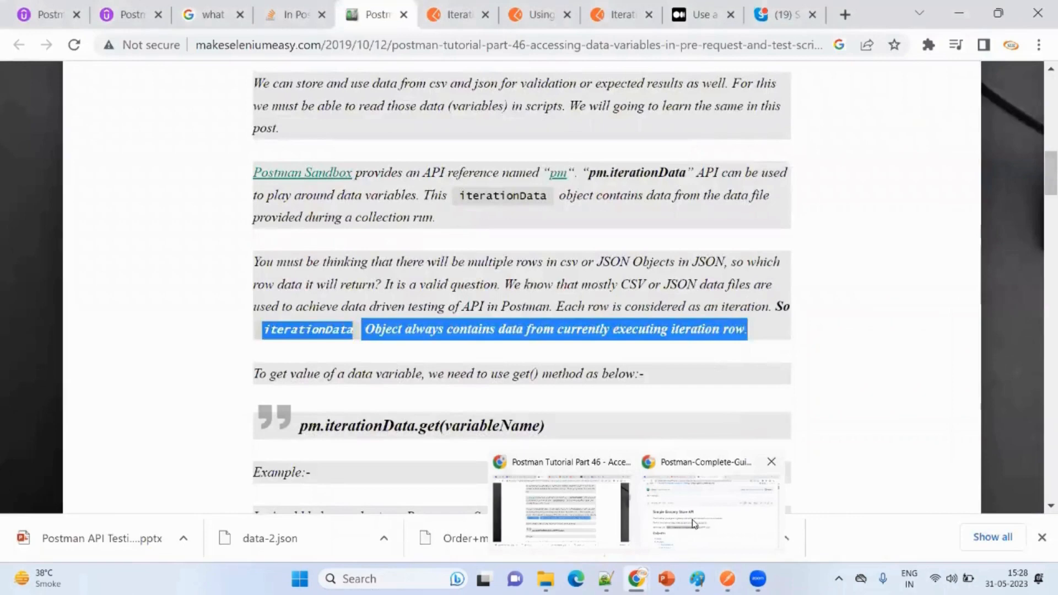
click(695, 524)
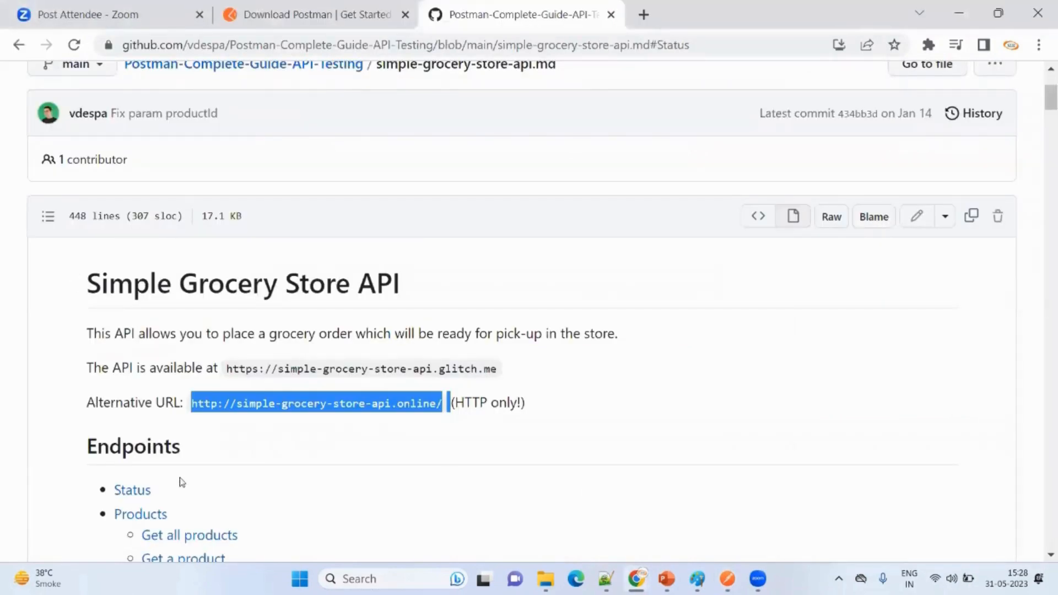
click(131, 489)
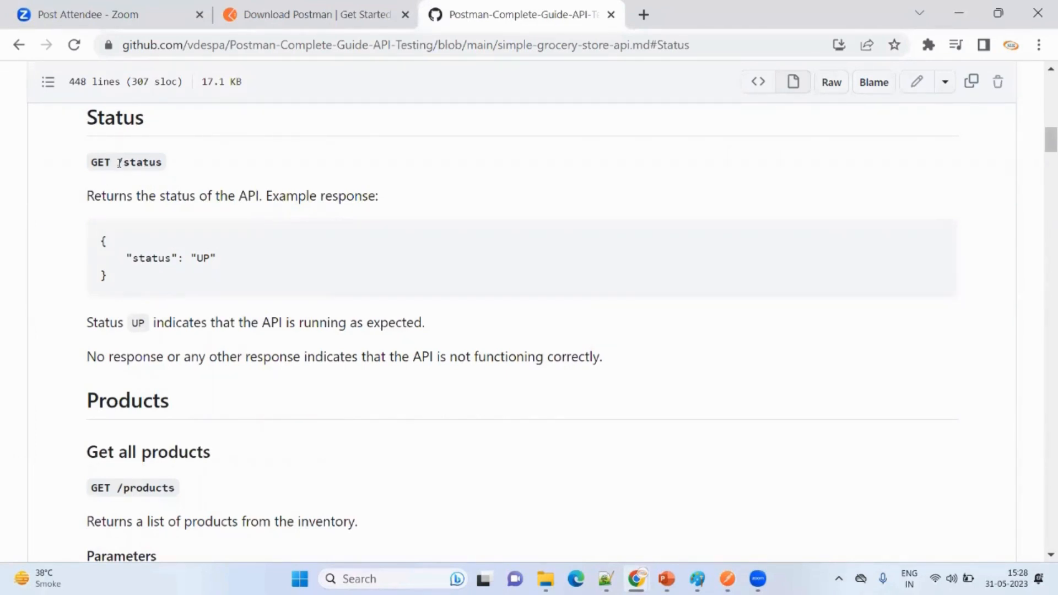
drag(119, 162, 172, 170)
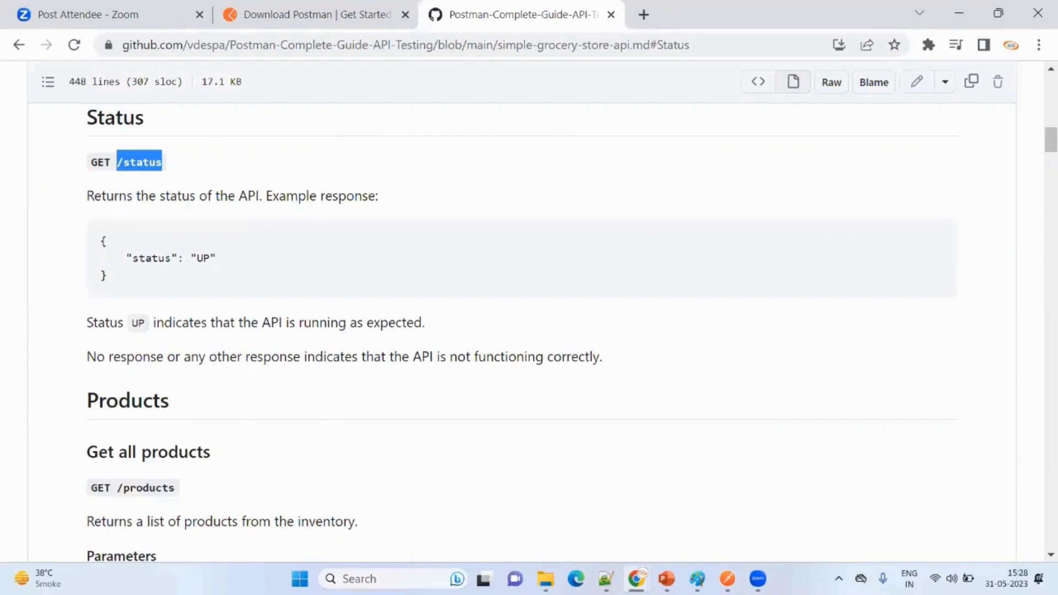
mouse_move(728, 578)
click(732, 519)
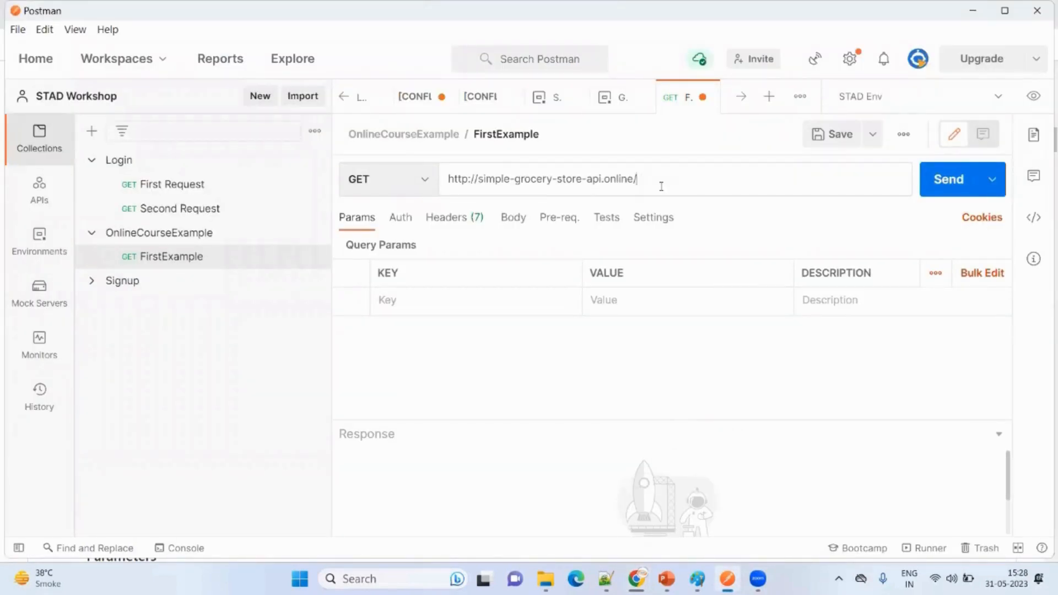
text(/status)
key(Left)
key(Left)
key(BackSpace)
- Save and send the FirstExample GET request, and enlarge the response area
click(830, 137)
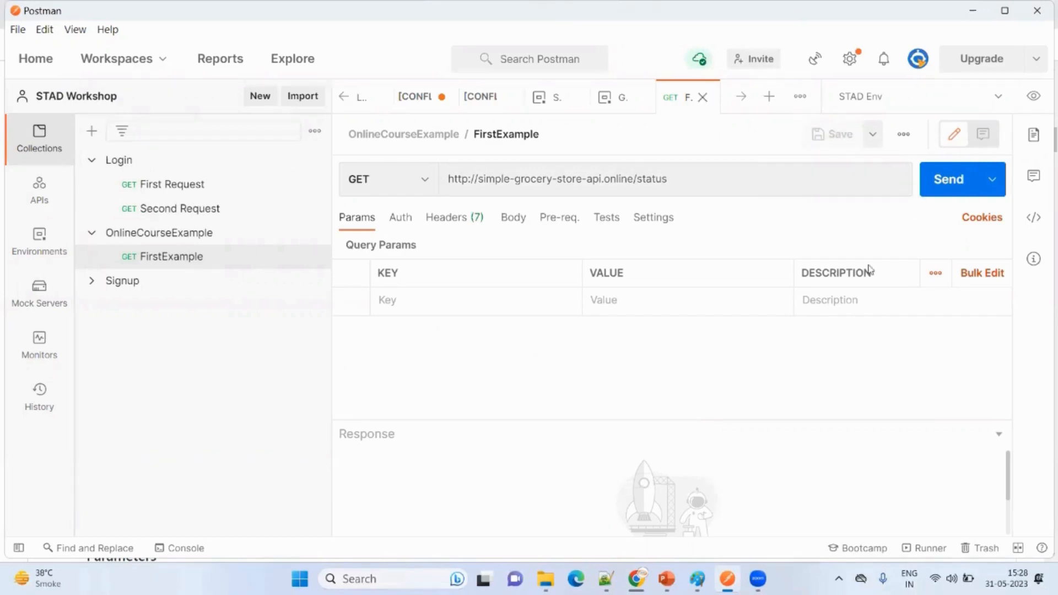
click(946, 183)
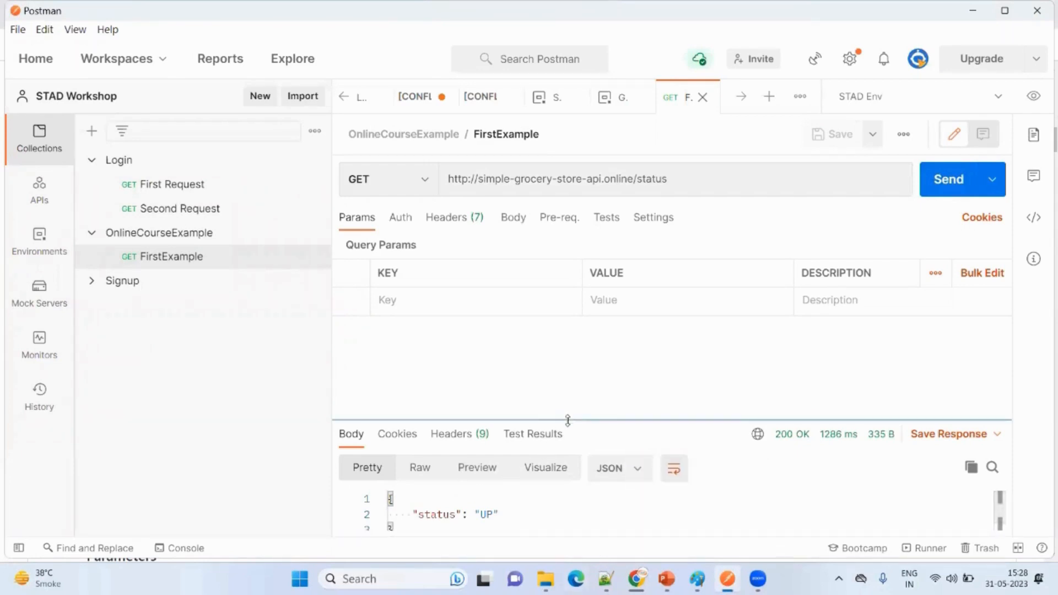
drag(568, 420, 584, 321)
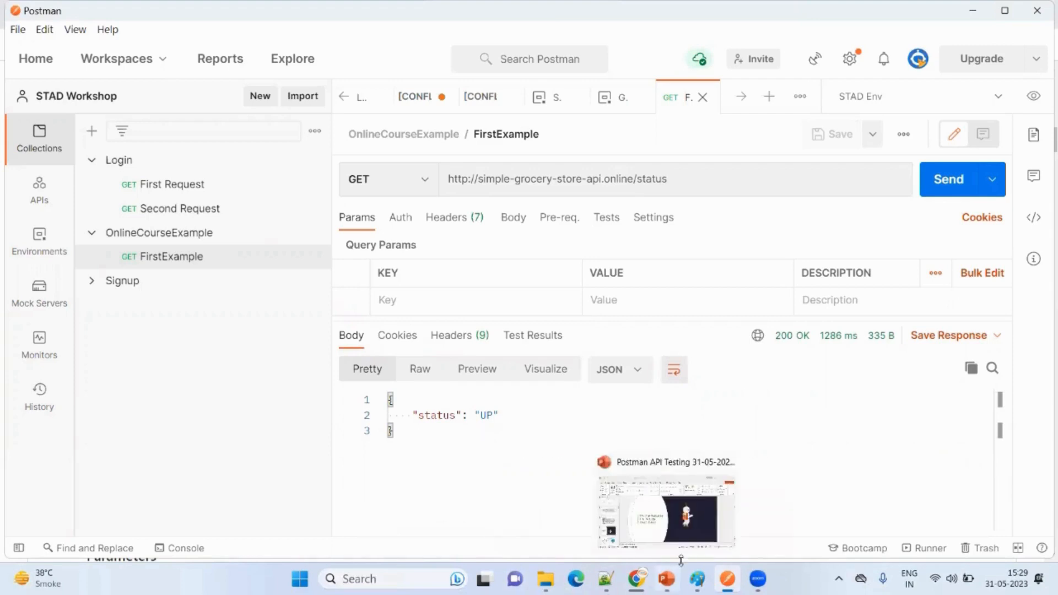
click(696, 534)
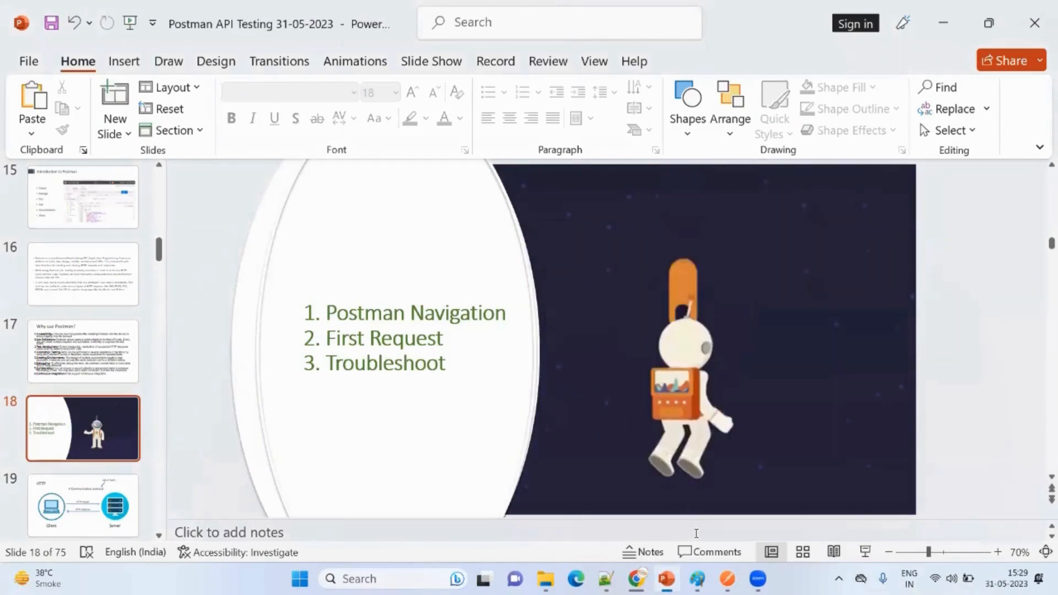
mouse_move(647, 576)
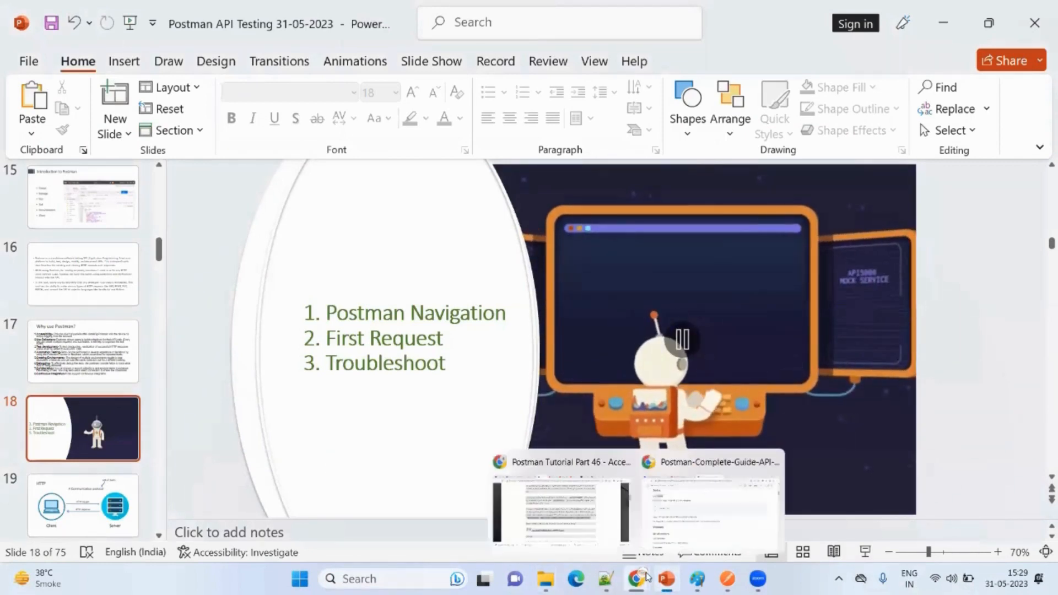
mouse_move(727, 579)
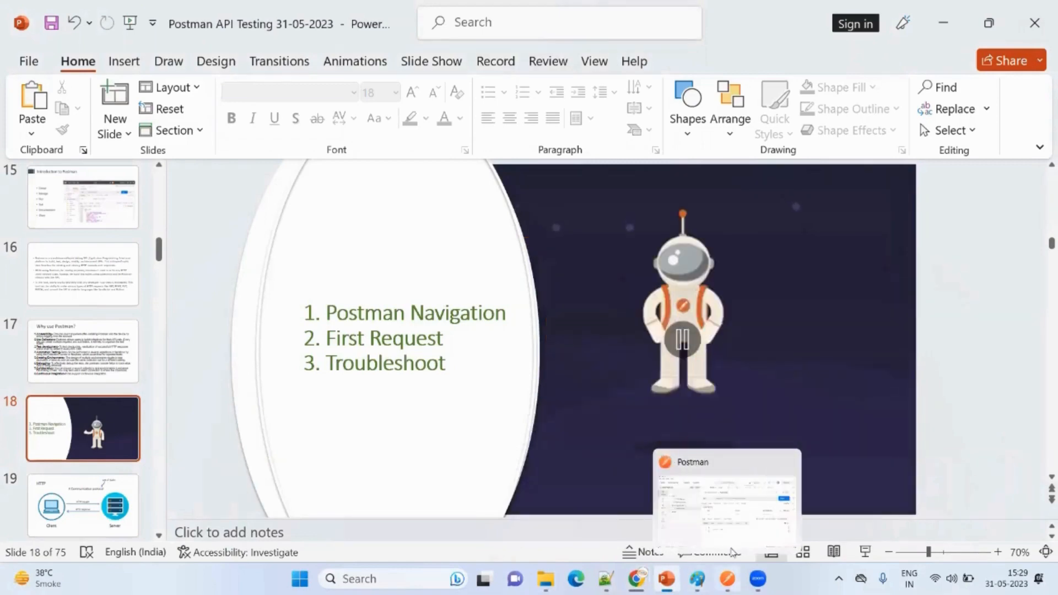
click(735, 505)
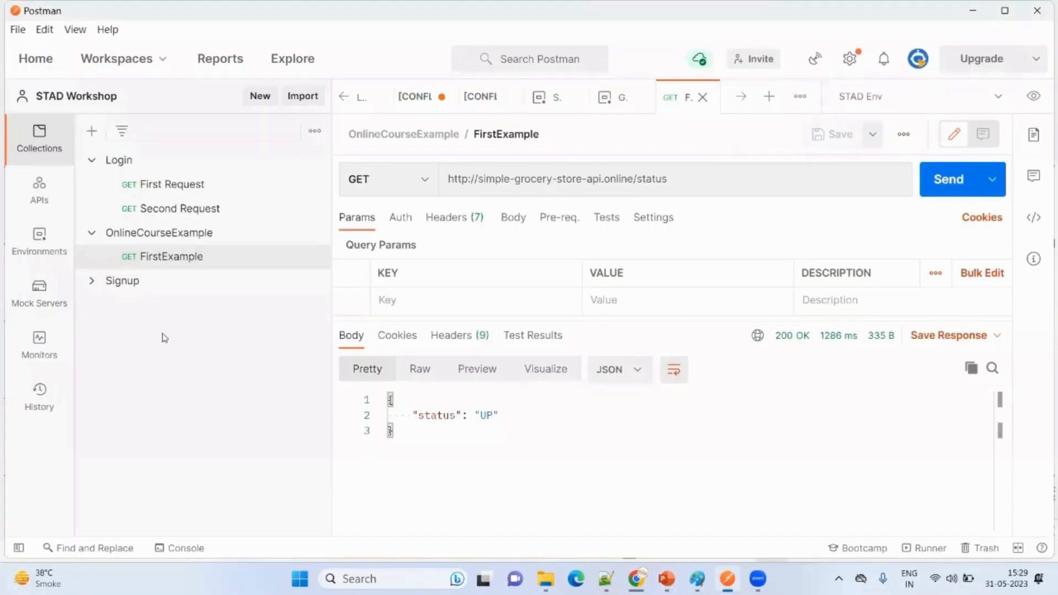
- Change the FirstExample request method to POST and send the request to the status endpoint
click(364, 191)
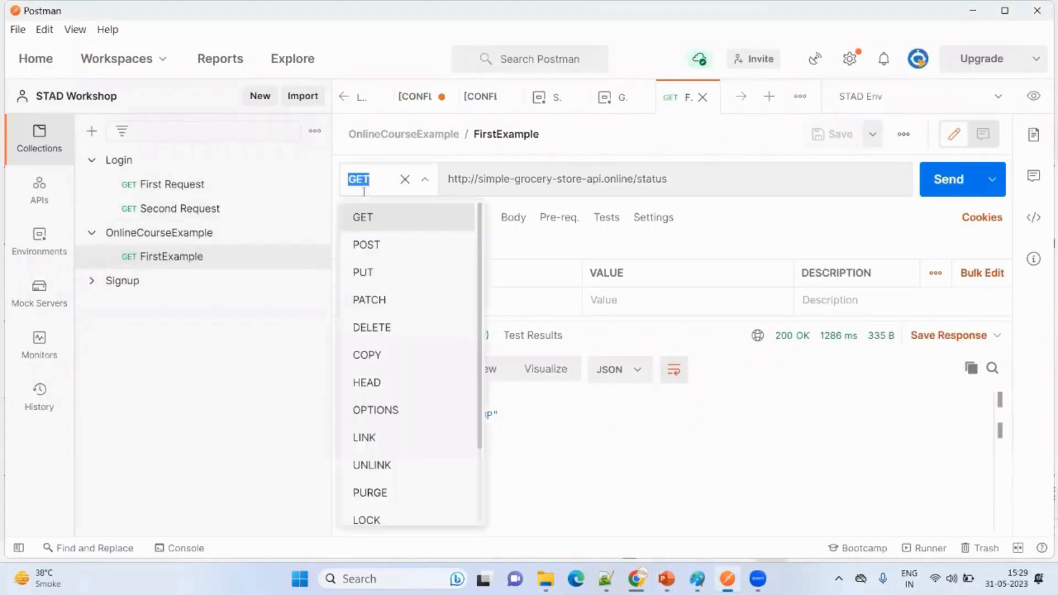
click(371, 246)
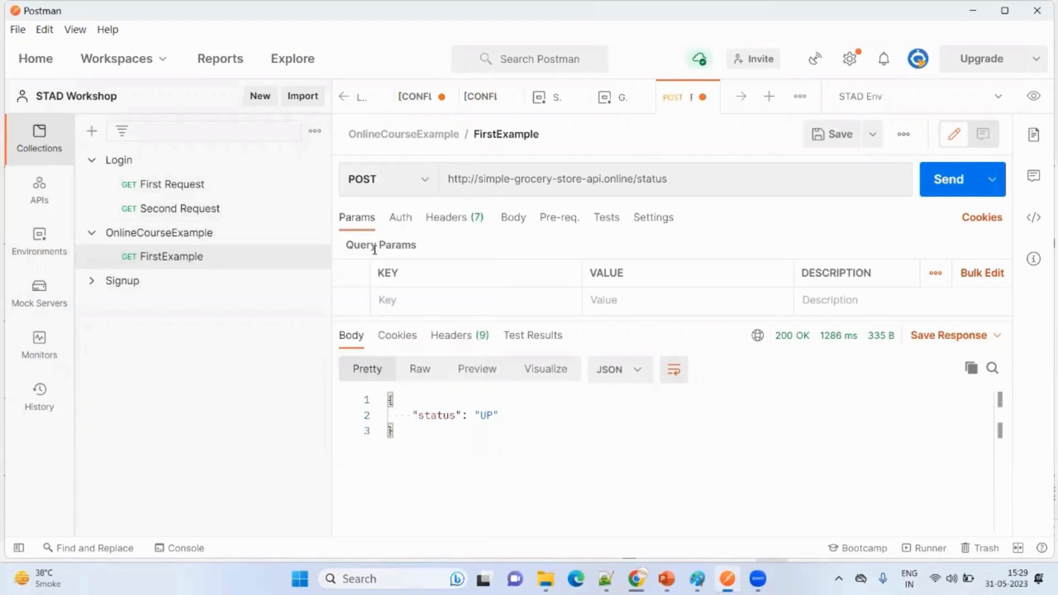
click(954, 187)
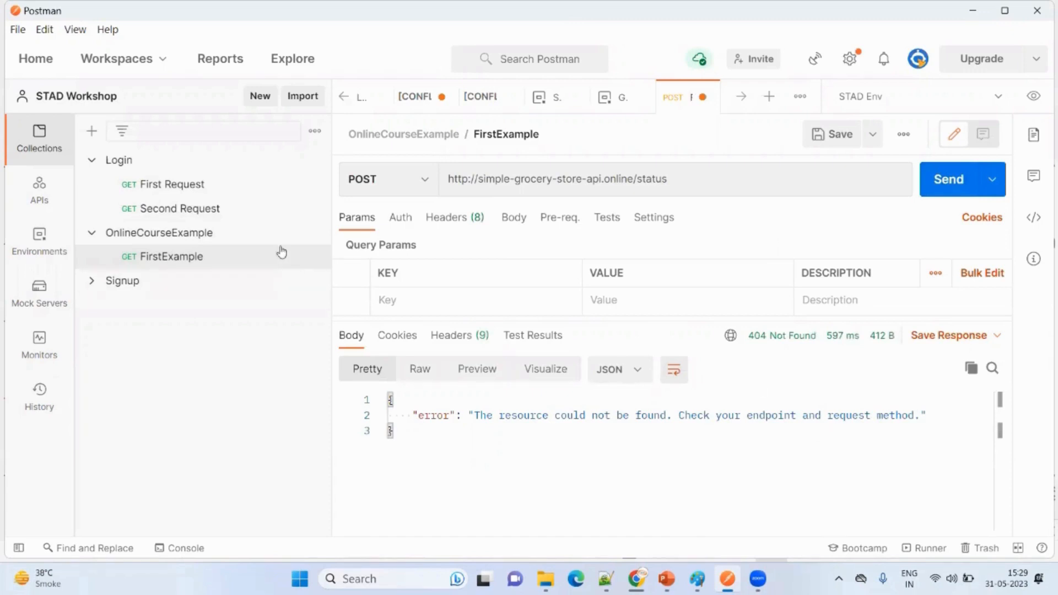
- Add an extra slash before status in the URL, set the method back to GET, and send the request
click(688, 184)
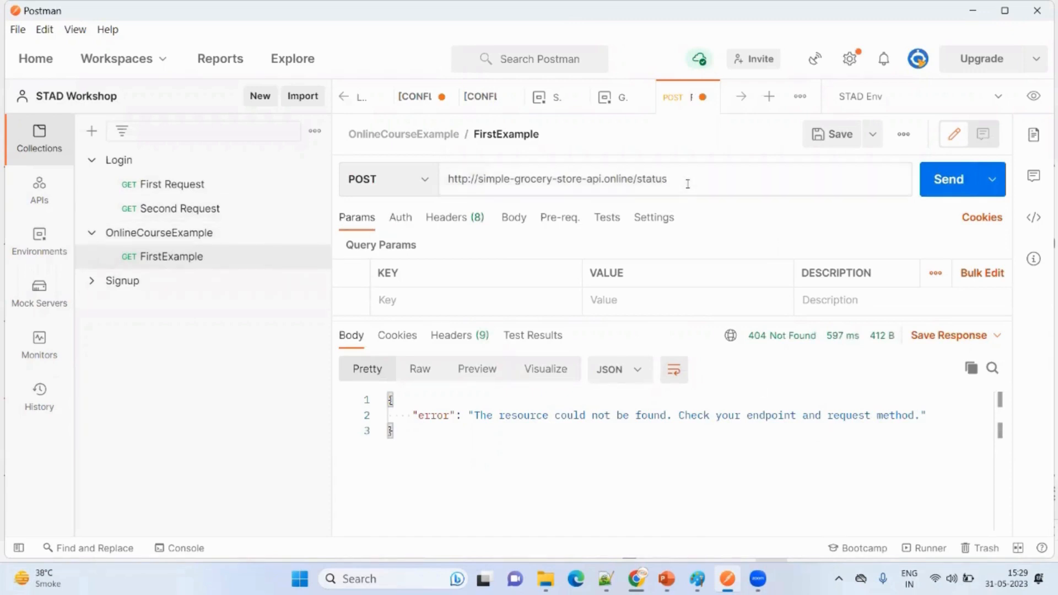
key(Left)
text(/)
click(389, 184)
click(396, 217)
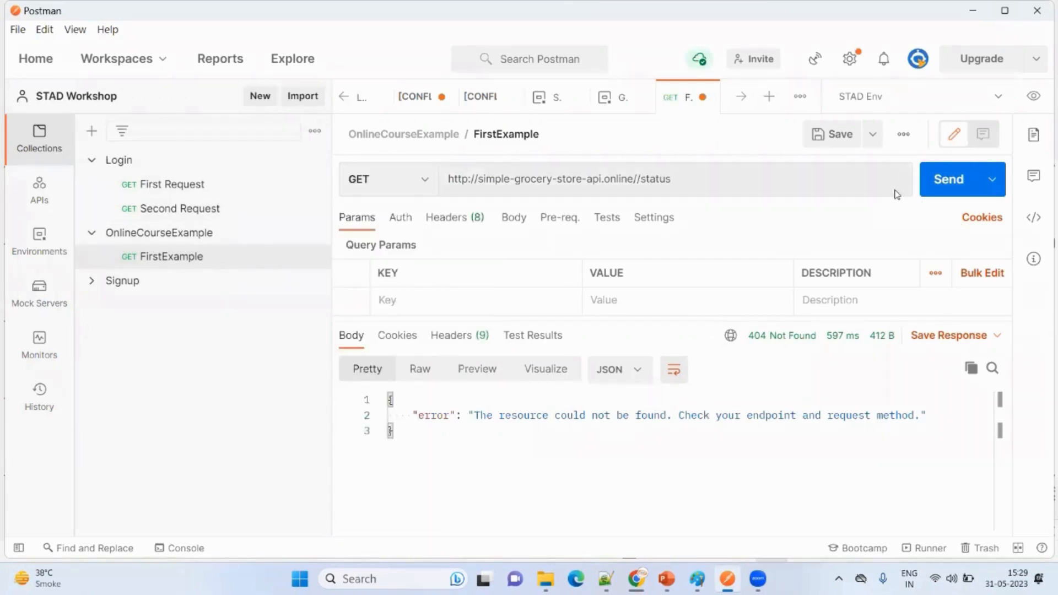
click(956, 193)
- Add a trailing slash after status in the request URL, and save and send the request
click(683, 184)
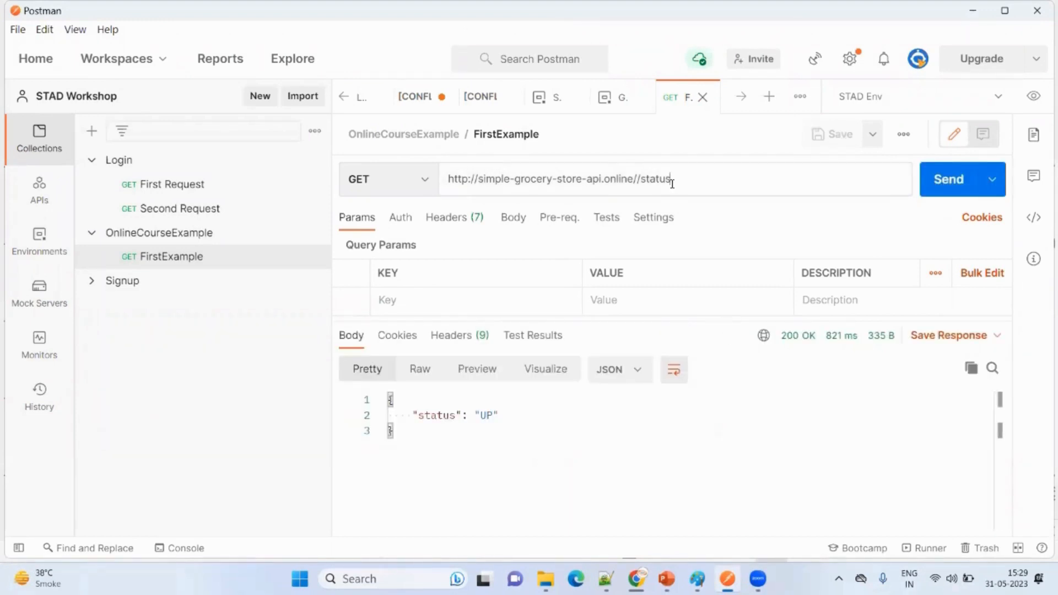
text(/)
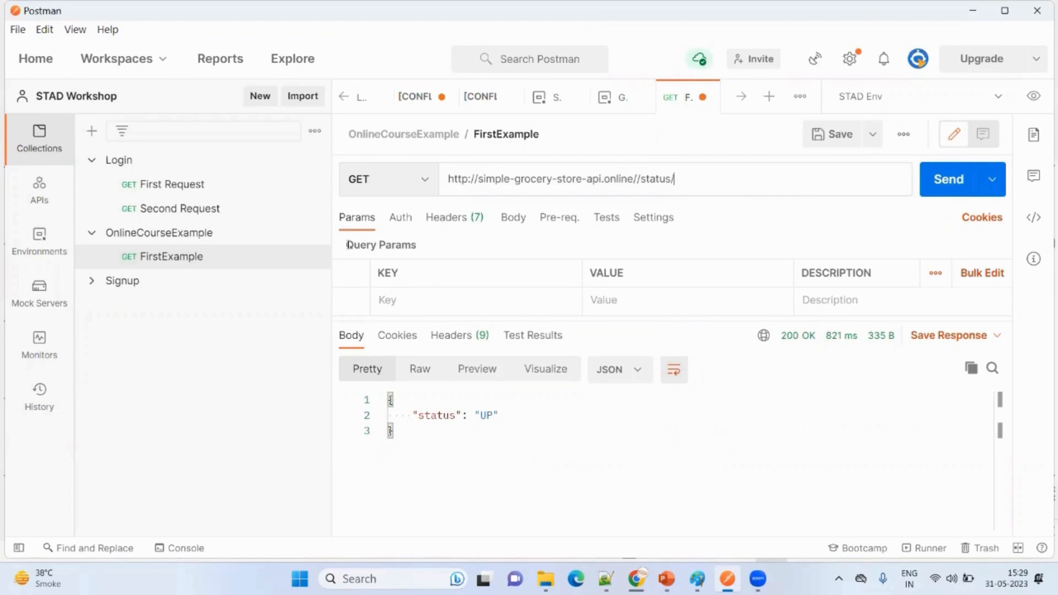
click(831, 134)
click(948, 182)
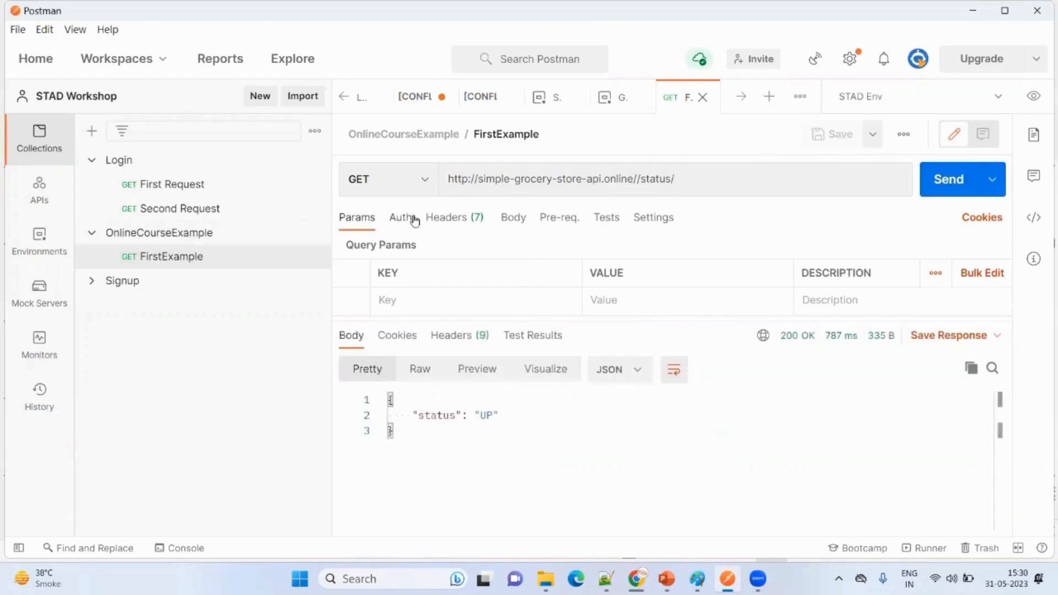
- Change the request URL's protocol to https, and save and send the request
click(467, 180)
text(s)
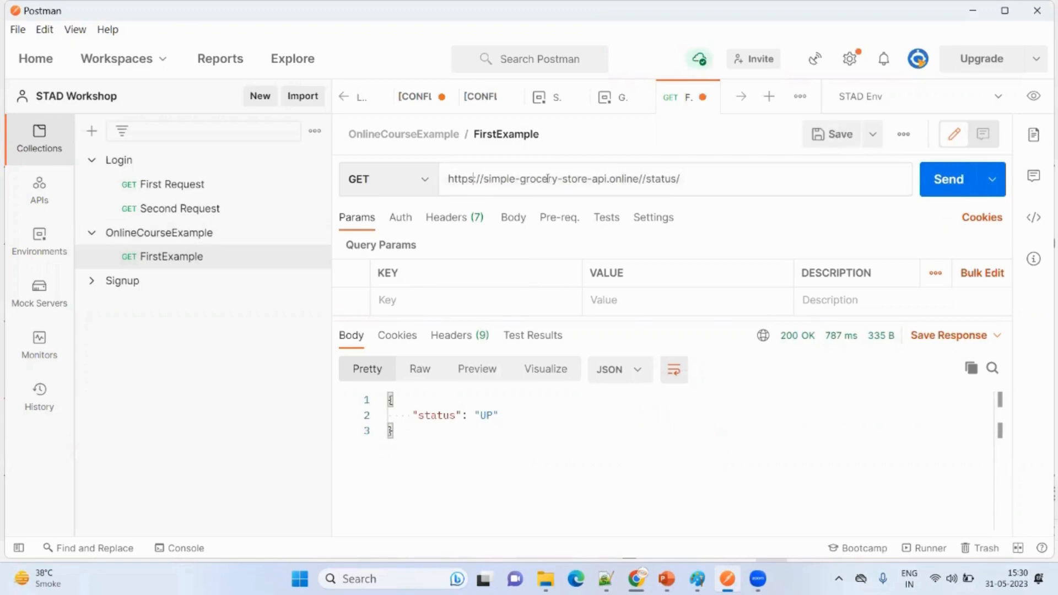
click(851, 138)
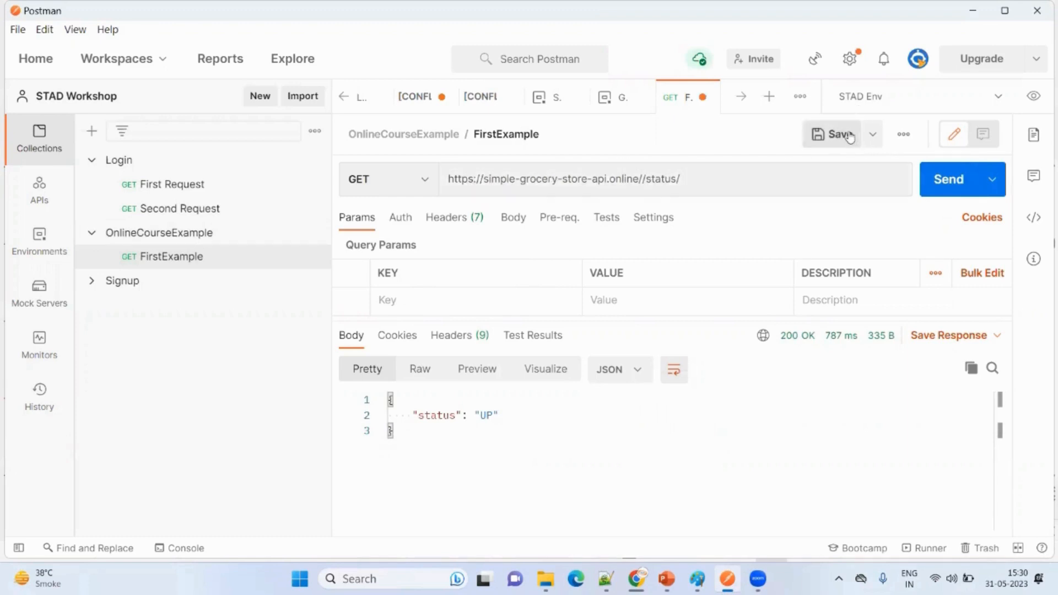
click(948, 181)
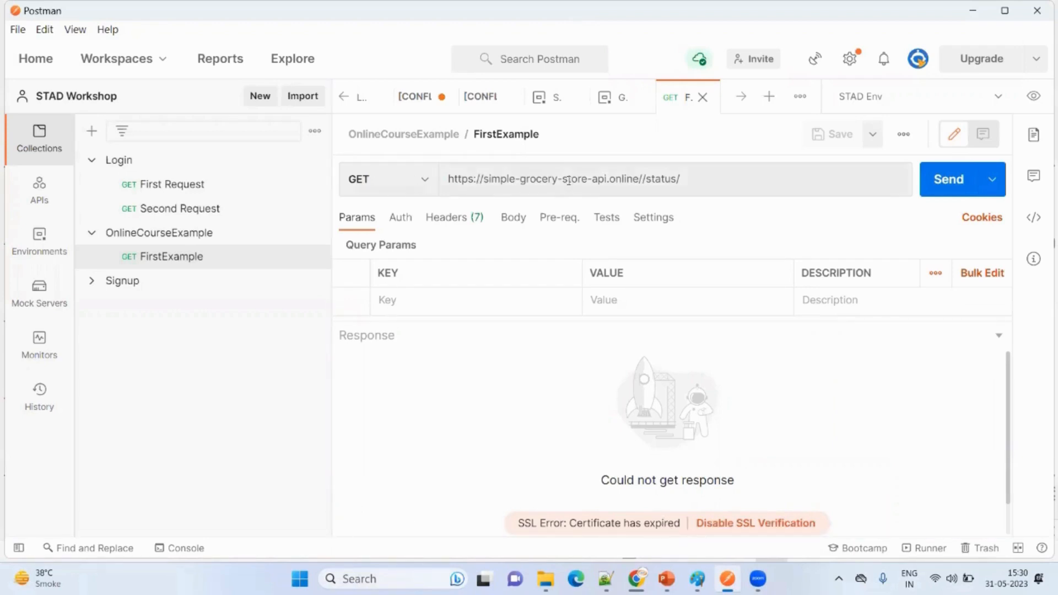
- Change the request URL's protocol back to http
click(471, 179)
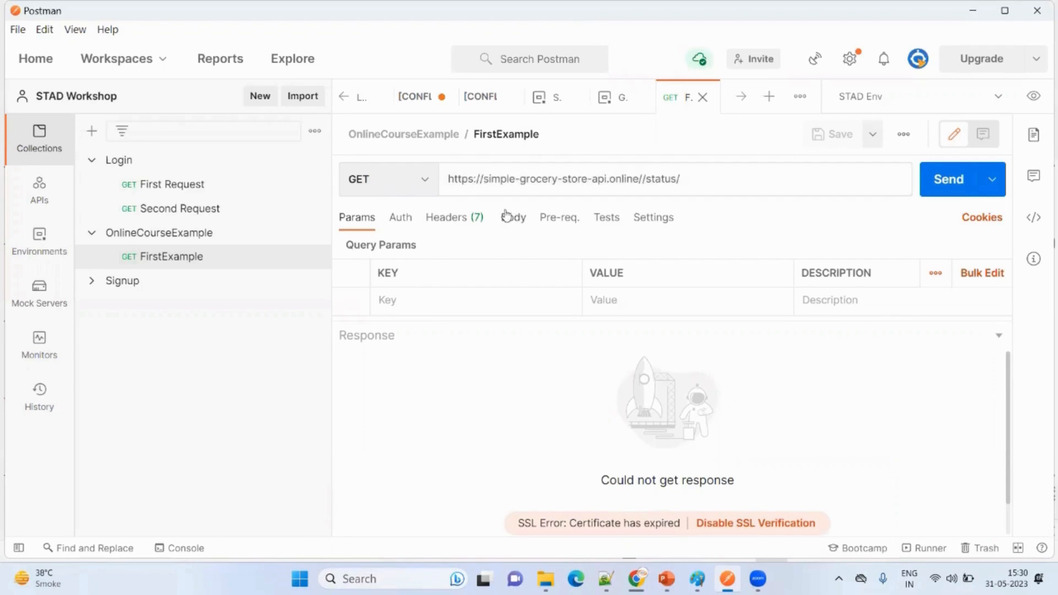
key(BackSpace)
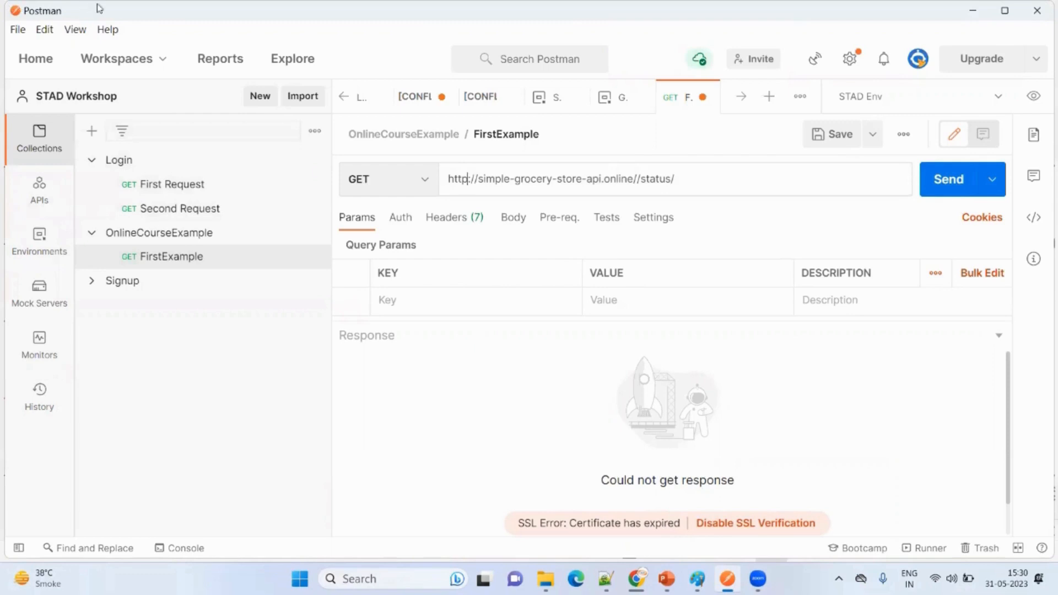
click(75, 28)
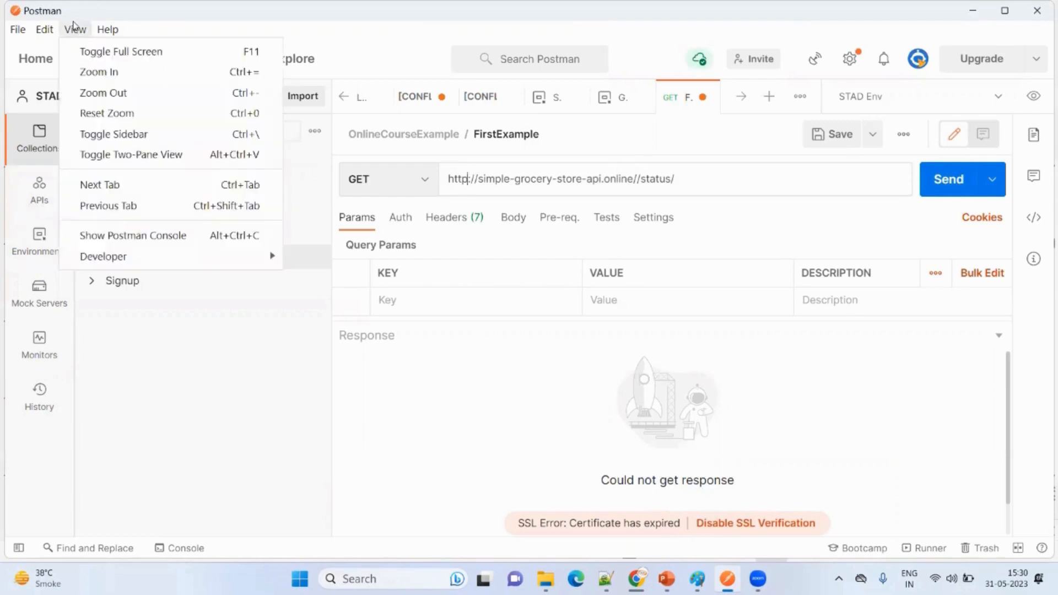
click(101, 237)
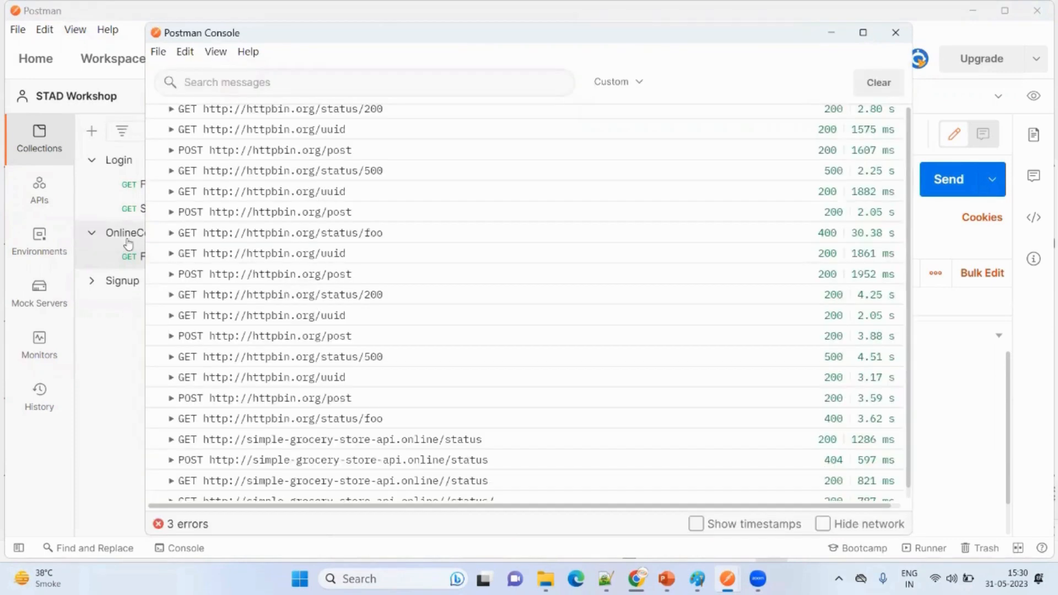
scroll(409, 357, down, 1)
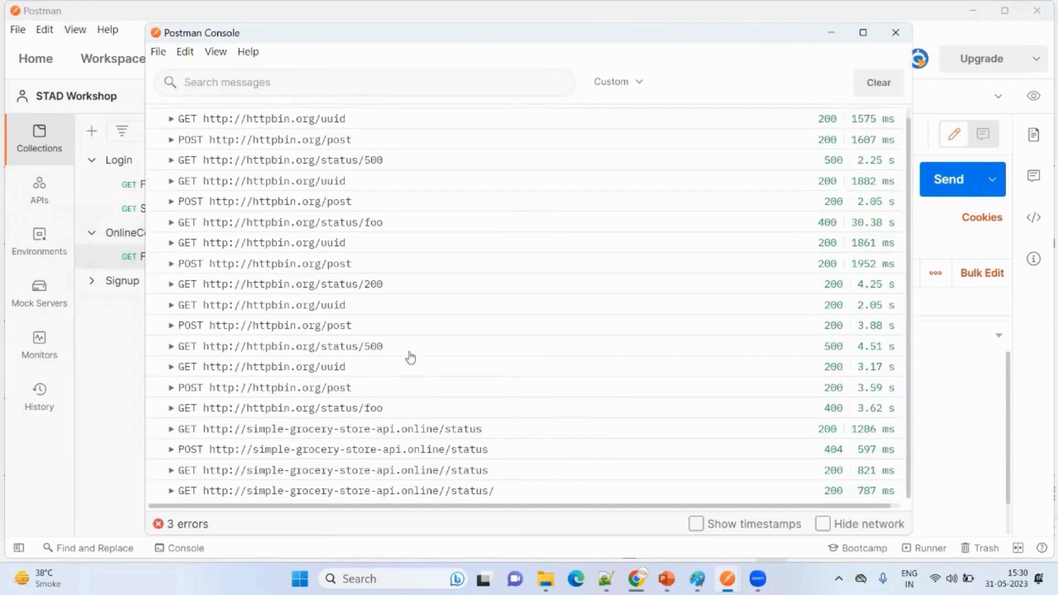
click(172, 491)
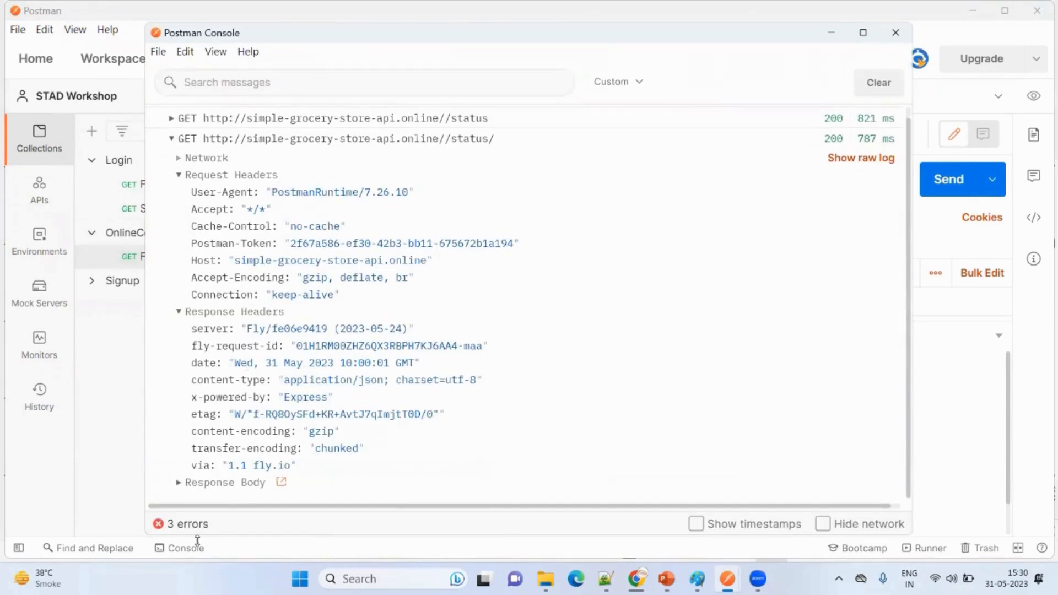
- View the full response body of the expanded status request, and close the Postman Console
click(284, 484)
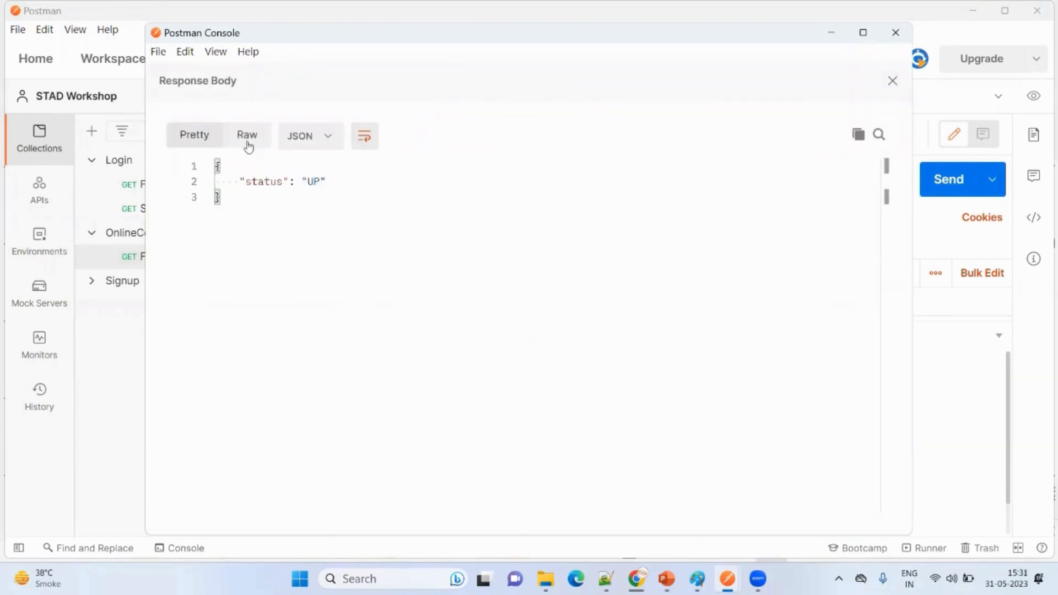
click(893, 80)
scroll(402, 467, up, 10)
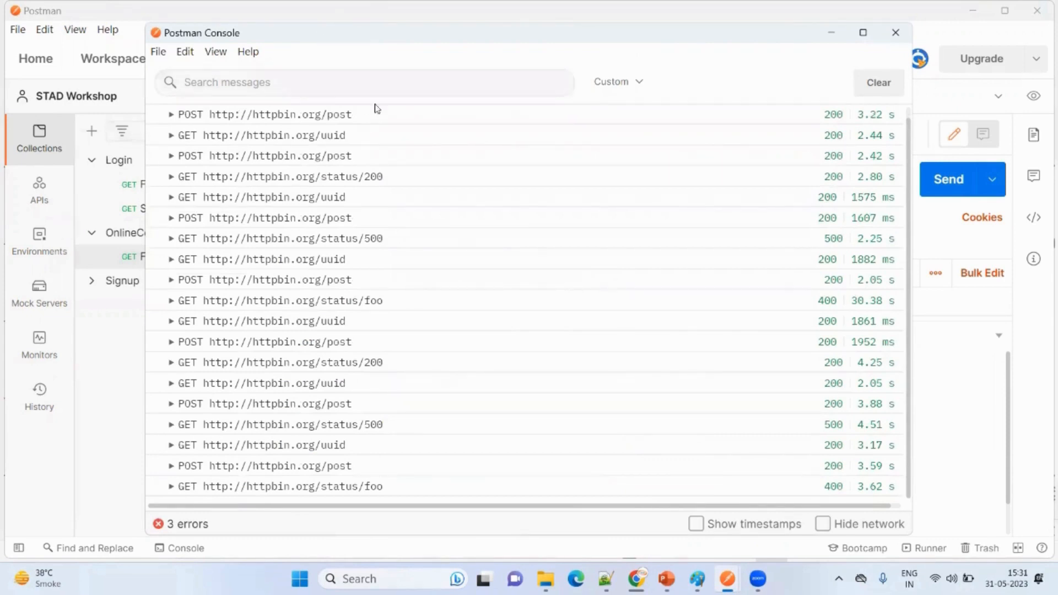
click(895, 33)
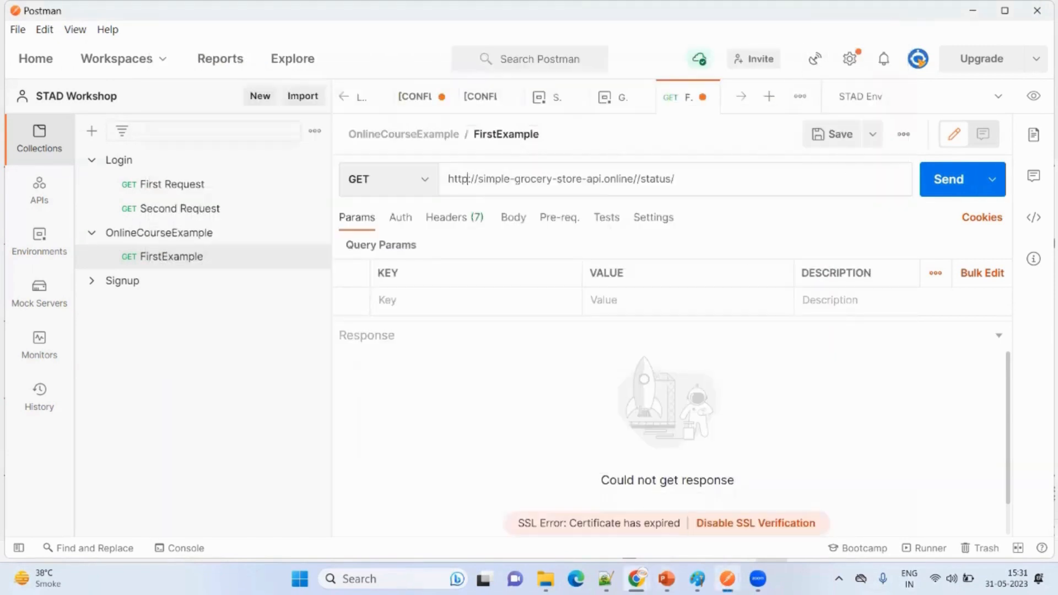